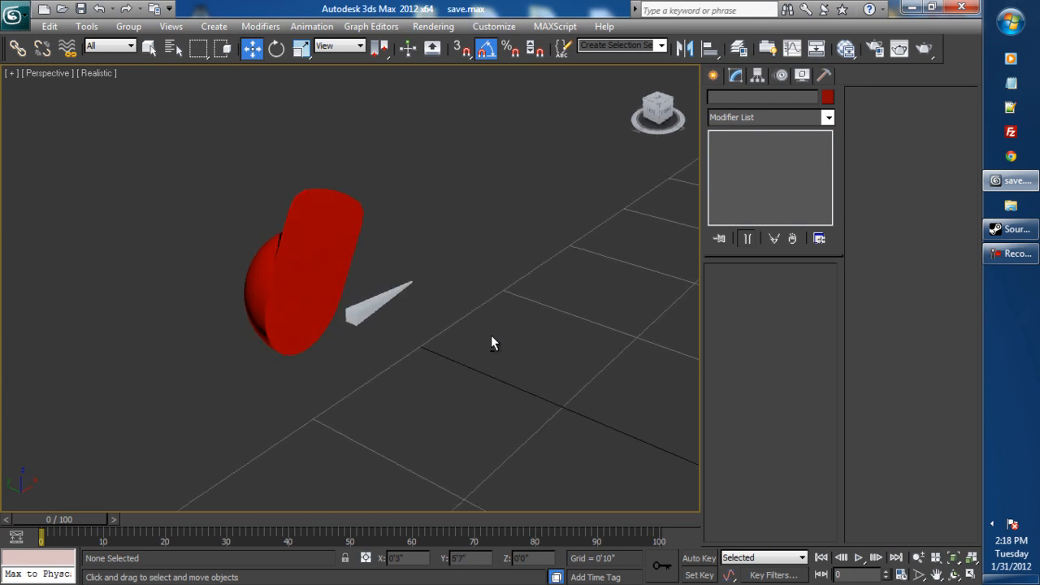
- Examine the red cap model and the bone beside it from several angles
{"action": "left_click_drag", "start_coordinate": [479, 406], "coordinate": [380, 238]}
{"action": "middle_click_drag", "start_coordinate": [406, 342], "coordinate": [377, 401], "text": "alt"}
{"action": "left_click", "coordinate": [378, 400]}
{"action": "left_click", "coordinate": [434, 298]}
{"action": "left_click", "coordinate": [426, 236], "text": "ctrl"}
{"action": "middle_click_drag", "start_coordinate": [365, 359], "coordinate": [445, 403], "text": "alt"}
{"action": "left_click", "coordinate": [445, 403]}
{"action": "left_click_drag", "start_coordinate": [535, 441], "coordinate": [371, 212]}
{"action": "middle_click_drag", "start_coordinate": [487, 327], "coordinate": [423, 338], "text": "alt"}
{"action": "left_click", "coordinate": [580, 368]}
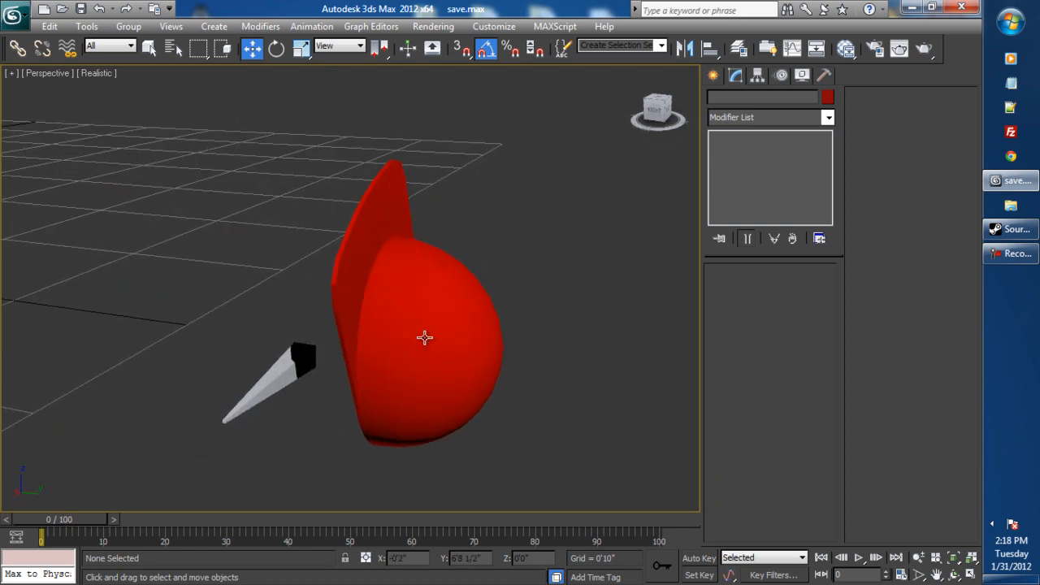
- Switch to the Source SDK launcher and start the itemtest application
{"action": "left_click", "coordinate": [912, 7]}
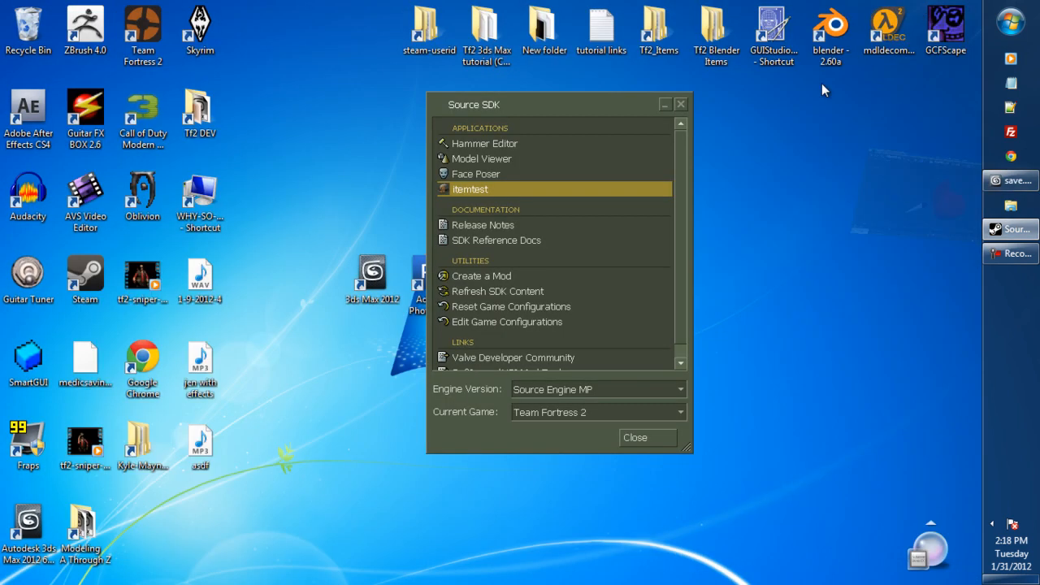
{"action": "left_click", "coordinate": [664, 105]}
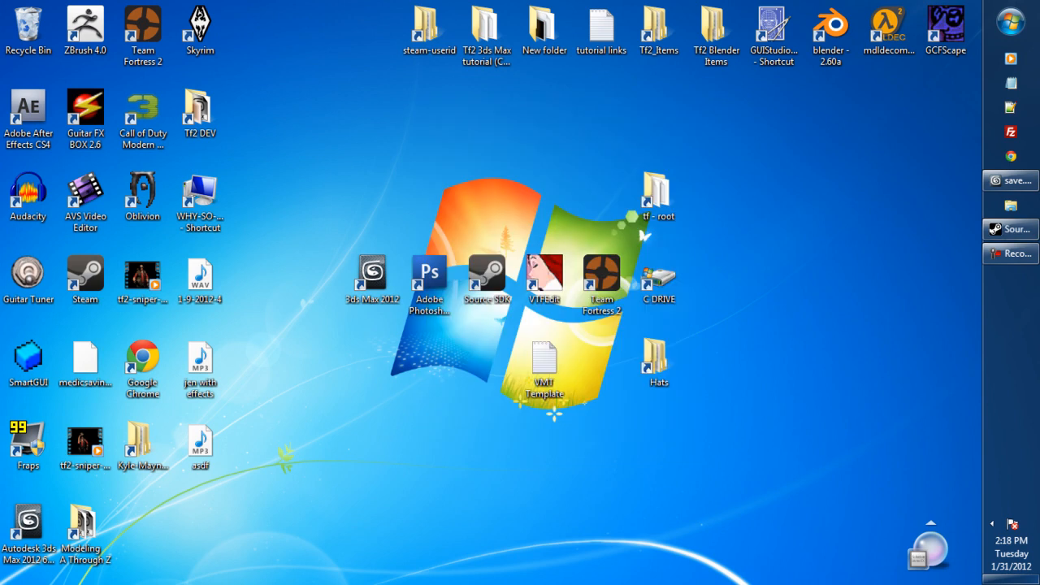
{"action": "left_click", "coordinate": [1015, 230]}
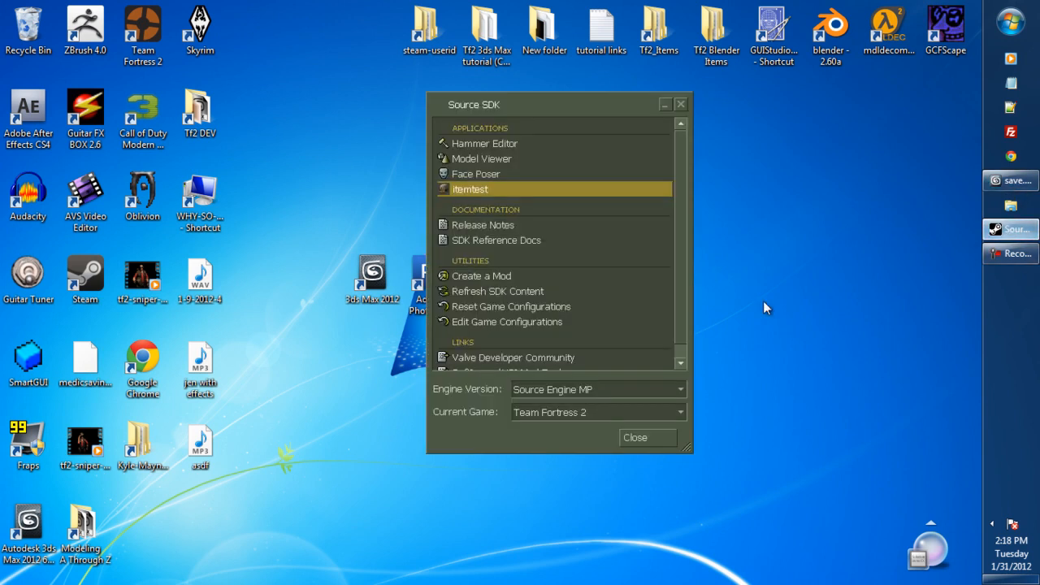
{"action": "double_click", "coordinate": [470, 189]}
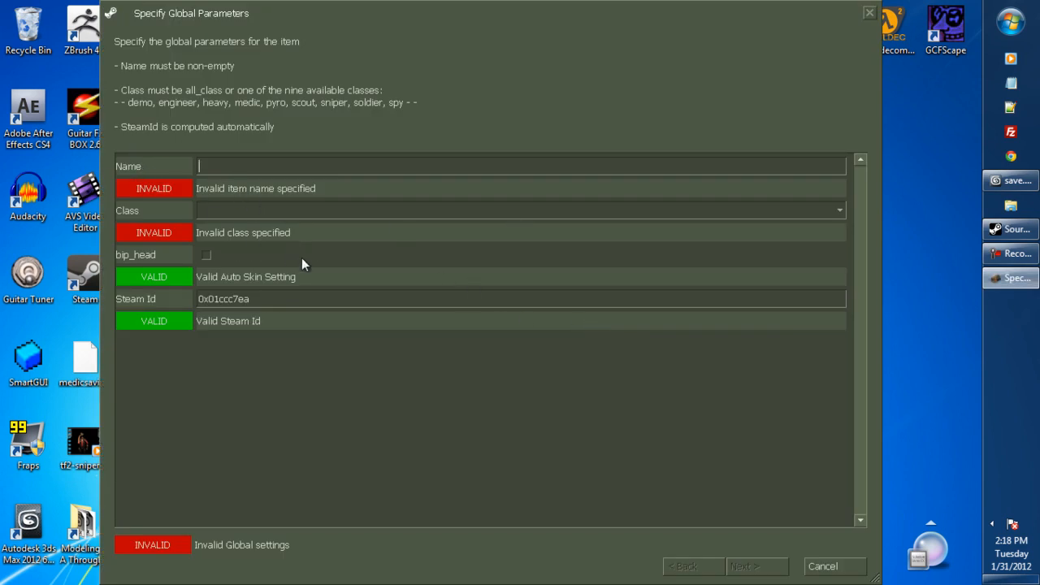
- Name the item tutorial, set its class to demo and enable Auto Skin to bip_head bone
{"action": "type", "text": "tutorial"}
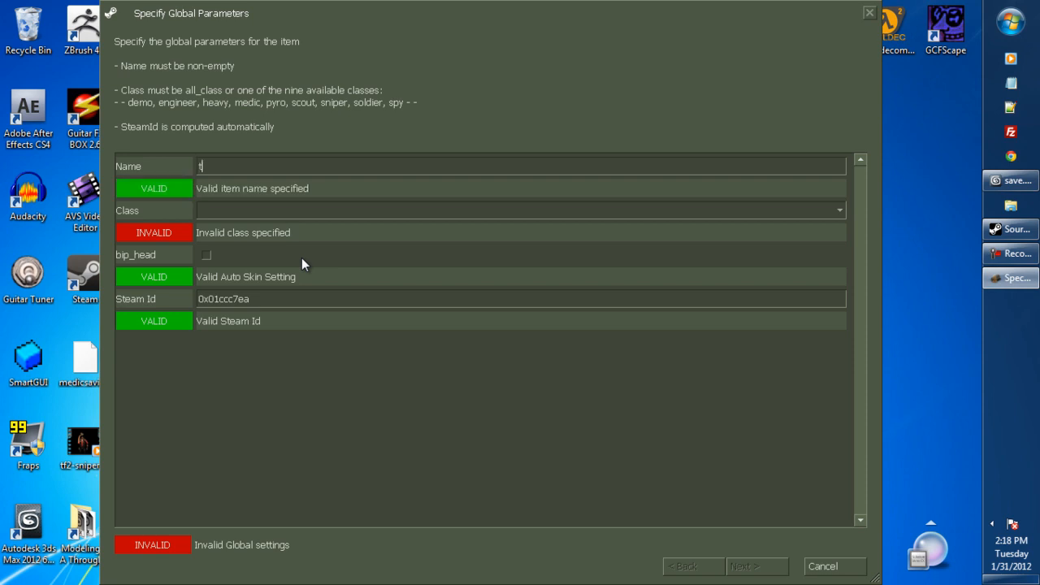
{"action": "left_click", "coordinate": [270, 213]}
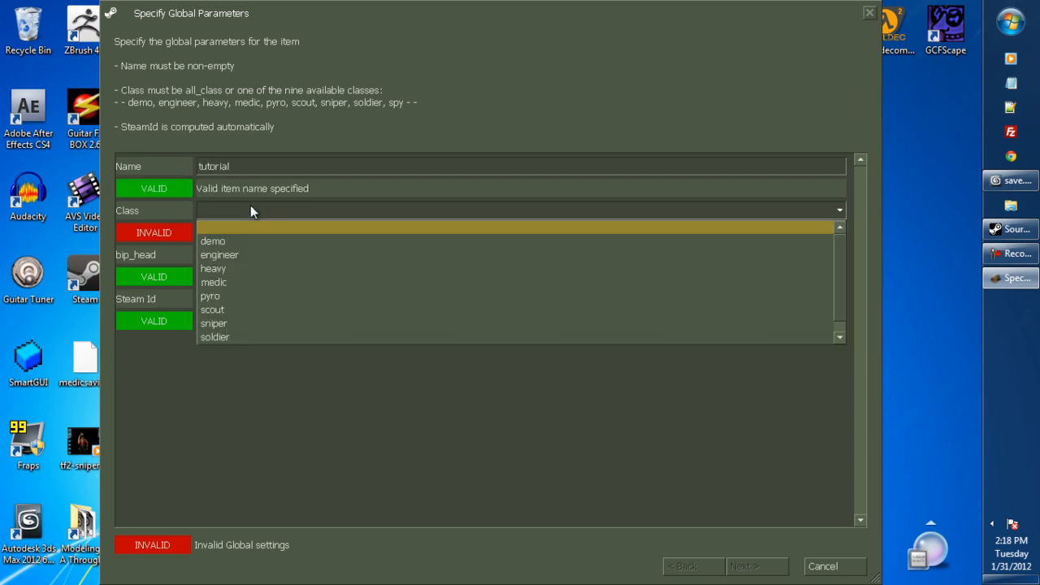
{"action": "left_click", "coordinate": [223, 243]}
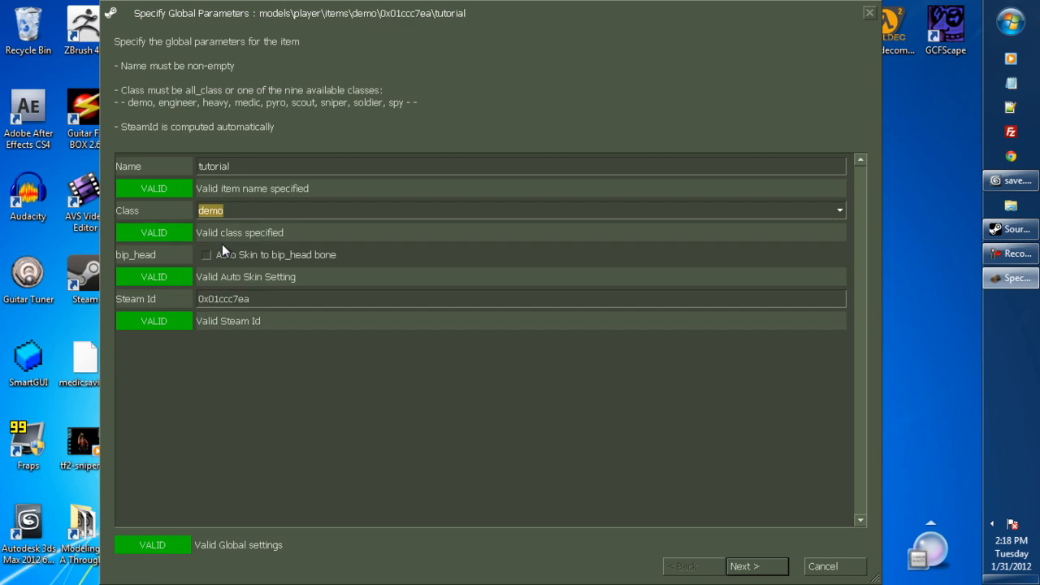
{"action": "left_click", "coordinate": [288, 212]}
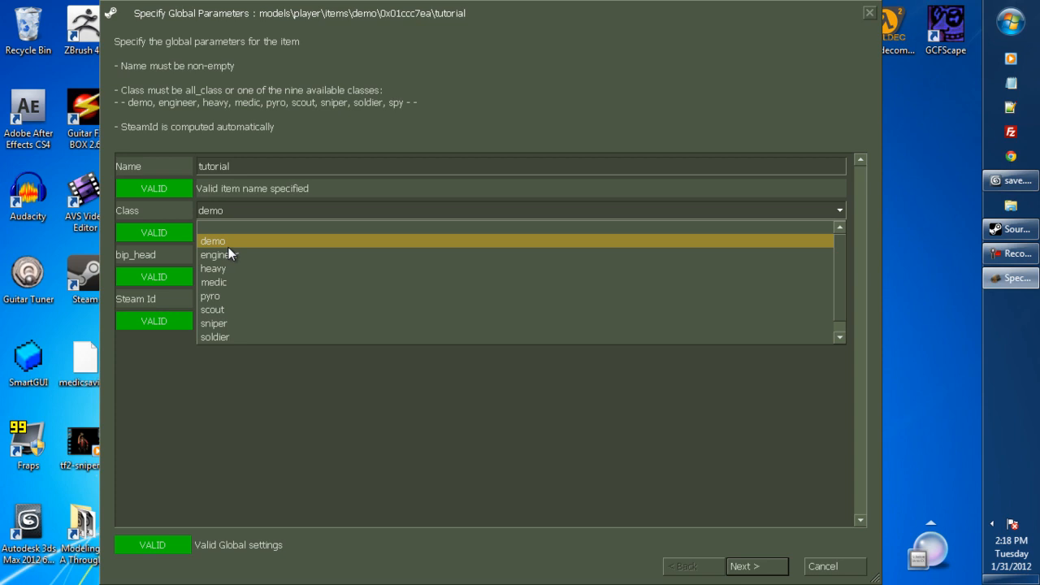
{"action": "left_click", "coordinate": [228, 245]}
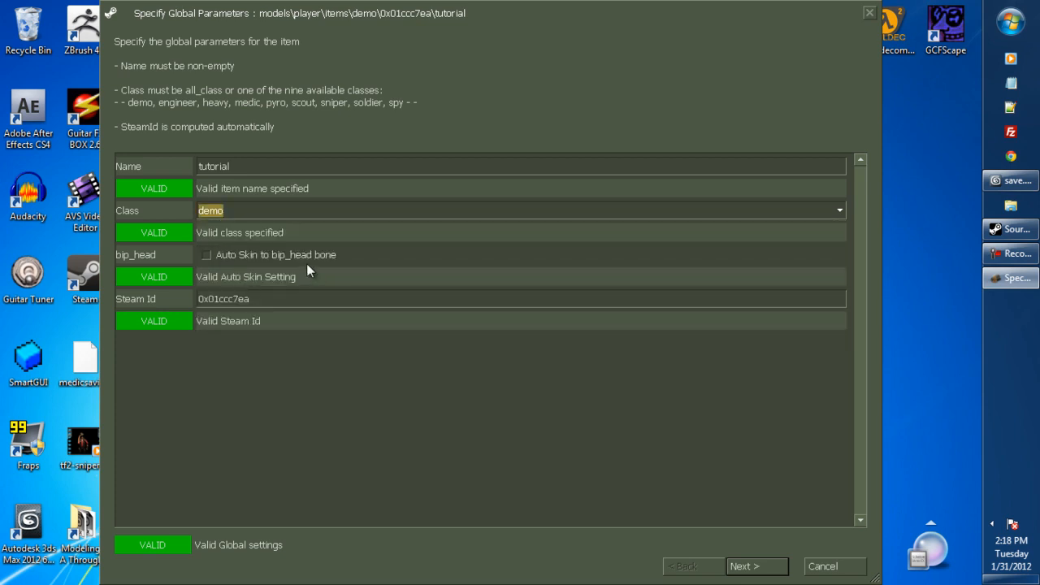
{"action": "left_click", "coordinate": [207, 256]}
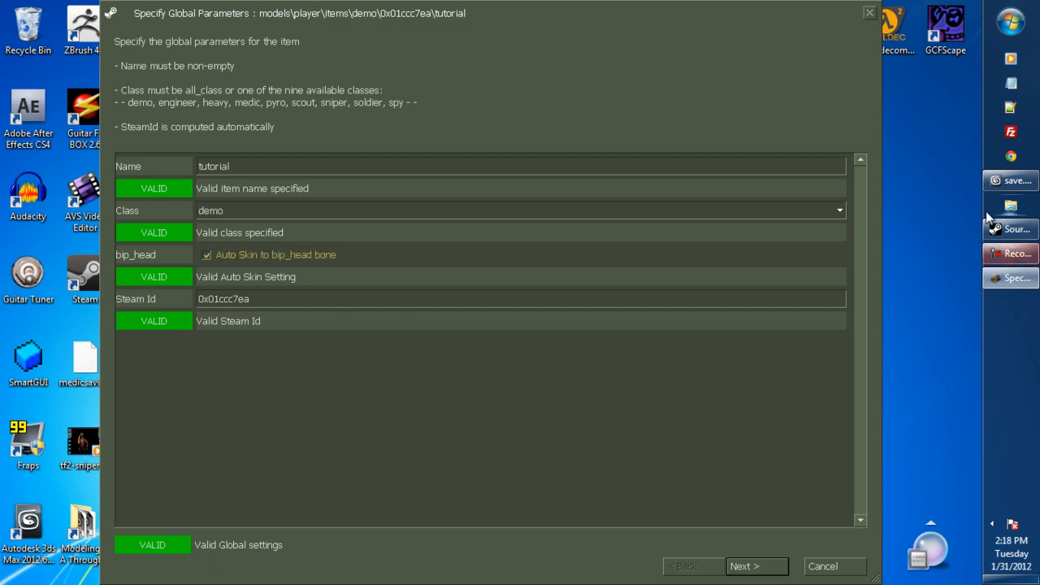
- Switch to 3ds Max and examine how the two cap meshes sit relative to the bip_head bone
{"action": "left_click", "coordinate": [1020, 186]}
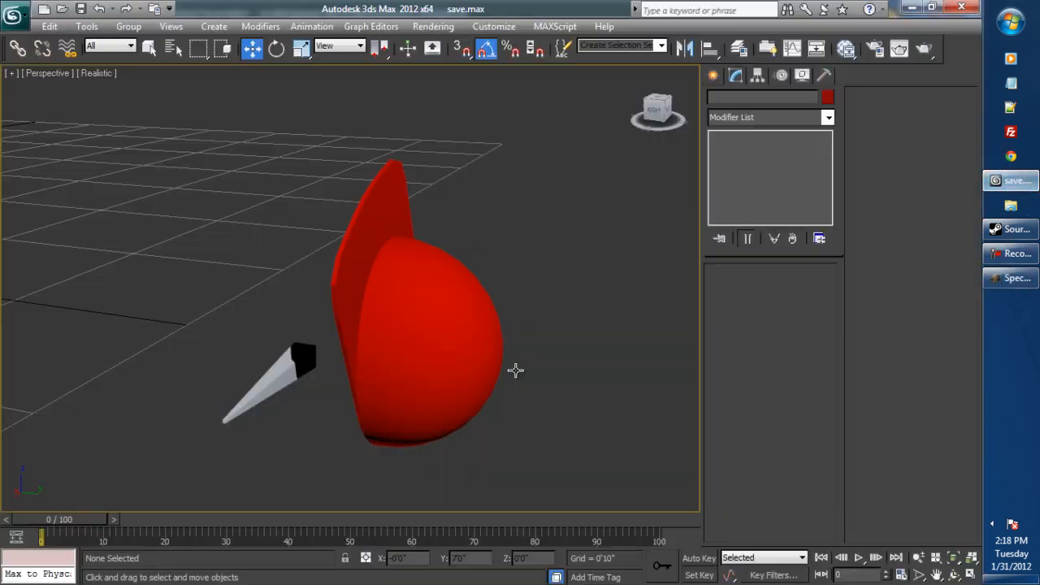
{"action": "middle_click_drag", "start_coordinate": [357, 399], "coordinate": [378, 408], "text": "alt"}
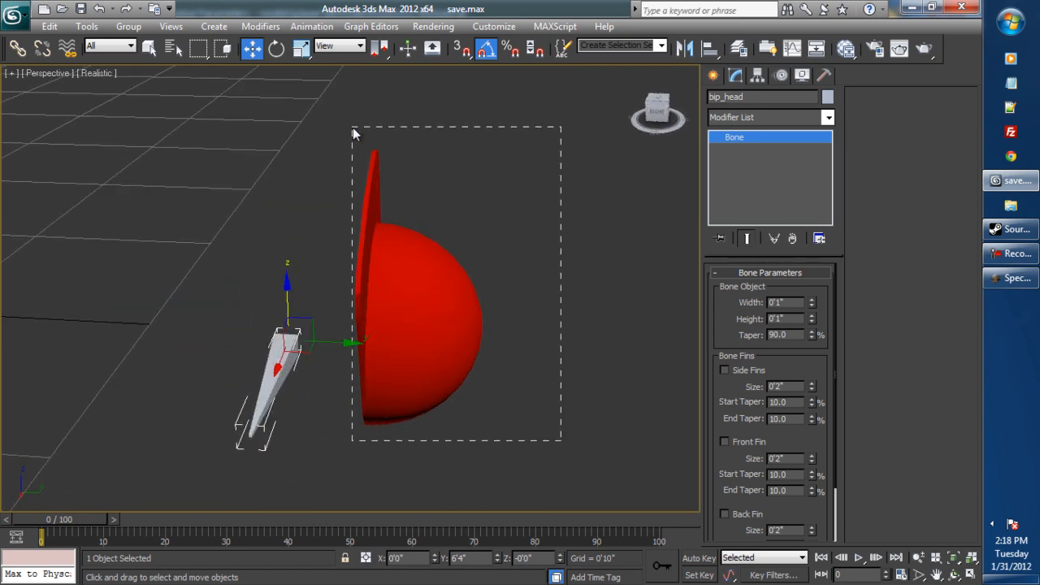
{"action": "left_click_drag", "start_coordinate": [353, 134], "coordinate": [355, 134]}
{"action": "left_click", "coordinate": [289, 333]}
{"action": "left_click_drag", "start_coordinate": [531, 413], "coordinate": [354, 126]}
{"action": "left_click", "coordinate": [268, 367]}
{"action": "middle_click_drag", "start_coordinate": [382, 388], "coordinate": [359, 368], "text": "alt"}
{"action": "scroll", "coordinate": [412, 362], "scroll_direction": "down", "scroll_amount": 2}
{"action": "left_click_drag", "start_coordinate": [531, 412], "coordinate": [396, 176]}
{"action": "middle_click_drag", "start_coordinate": [401, 374], "coordinate": [437, 367], "text": "alt"}
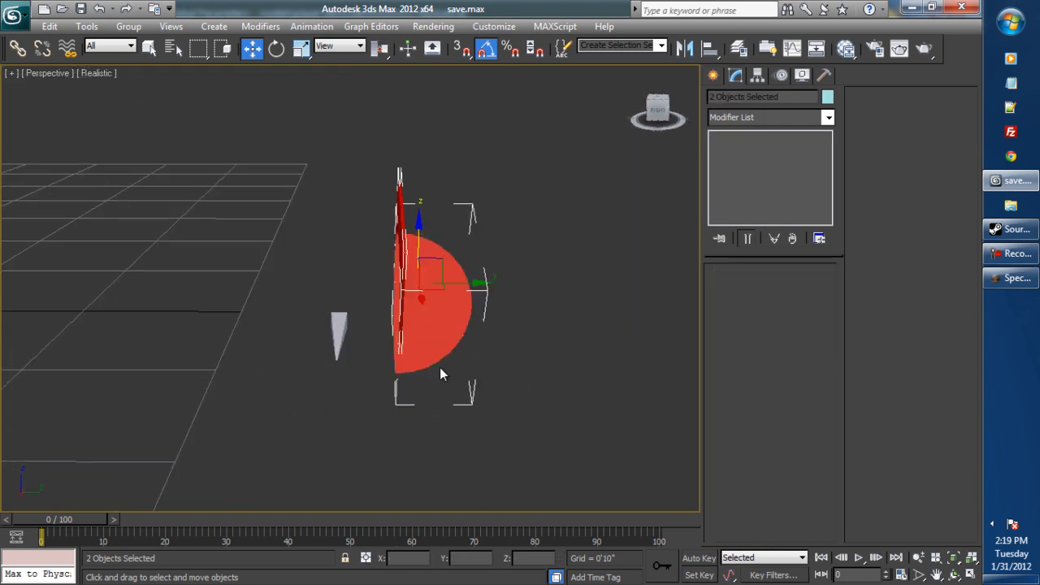
{"action": "scroll", "coordinate": [440, 369], "scroll_direction": "up", "scroll_amount": 3}
{"action": "scroll", "coordinate": [451, 370], "scroll_direction": "down", "scroll_amount": 2}
{"action": "scroll", "coordinate": [455, 333], "scroll_direction": "down", "scroll_amount": 1}
{"action": "middle_click_drag", "start_coordinate": [481, 333], "coordinate": [415, 323]}
{"action": "scroll", "coordinate": [415, 323], "scroll_direction": "up", "scroll_amount": 2}
{"action": "middle_click_drag", "start_coordinate": [337, 358], "coordinate": [302, 354], "text": "alt"}
- Try moving the bip_head bone relative to the cap
{"action": "left_click", "coordinate": [185, 335]}
{"action": "scroll", "coordinate": [334, 371], "scroll_direction": "down", "scroll_amount": 4}
{"action": "left_click_drag", "start_coordinate": [310, 263], "coordinate": [343, 266]}
{"action": "middle_click_drag", "start_coordinate": [344, 276], "coordinate": [367, 317], "text": "alt"}
{"action": "left_click_drag", "start_coordinate": [330, 273], "coordinate": [370, 307]}
{"action": "middle_click_drag", "start_coordinate": [289, 344], "coordinate": [354, 363], "text": "alt"}
{"action": "left_click_drag", "start_coordinate": [282, 252], "coordinate": [309, 161]}
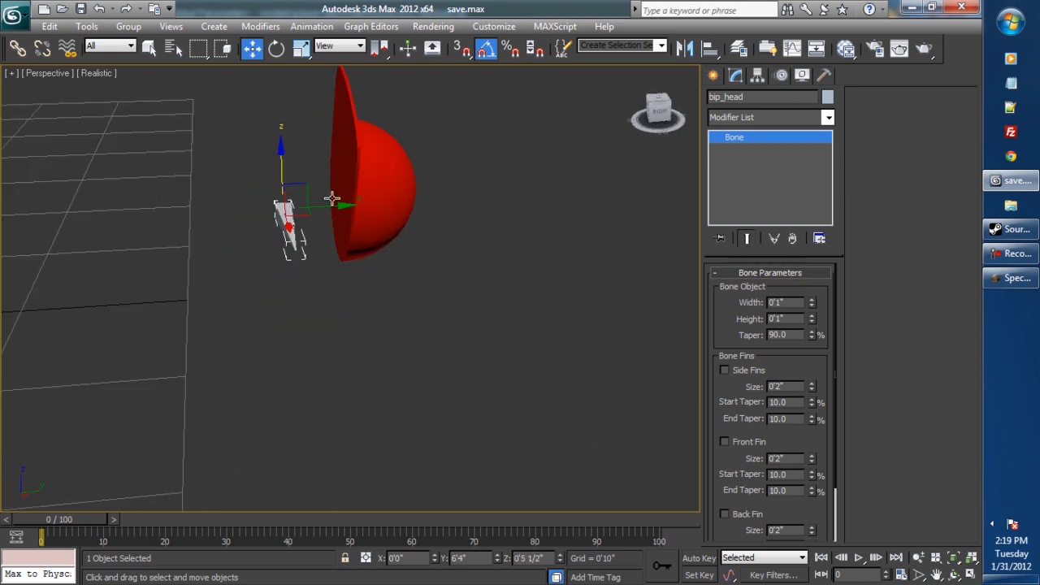
{"action": "right_click", "coordinate": [308, 168]}
- Return to itemtest, accept the global parameters and load lod0.SMD from the demo_baseballcap folder as the LOD 0 geometry
{"action": "left_click", "coordinate": [912, 7]}
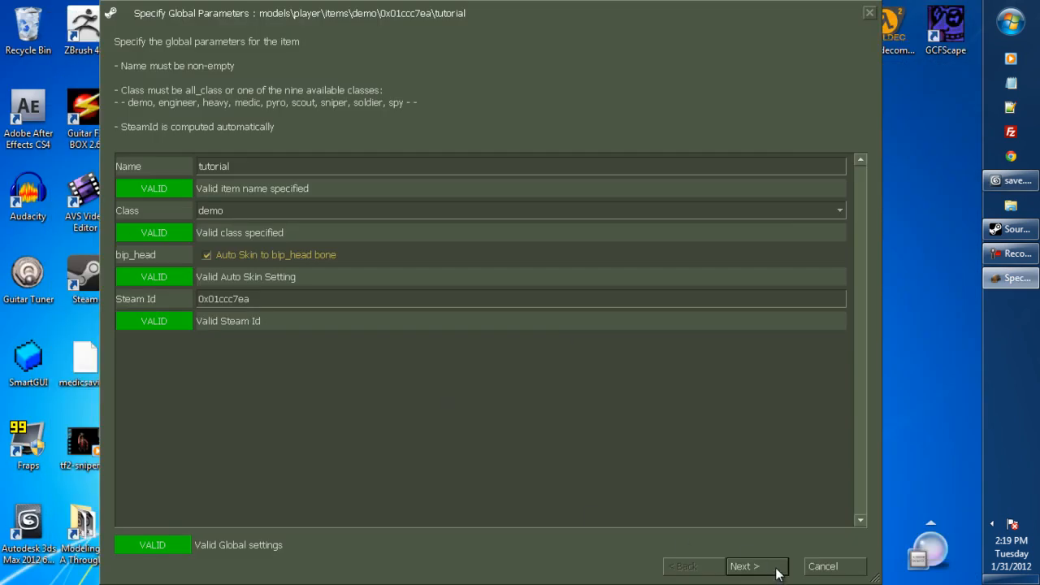
{"action": "left_click", "coordinate": [743, 566]}
{"action": "left_click", "coordinate": [760, 181]}
{"action": "left_click", "coordinate": [371, 420]}
{"action": "left_click", "coordinate": [370, 482]}
{"action": "double_click", "coordinate": [309, 324]}
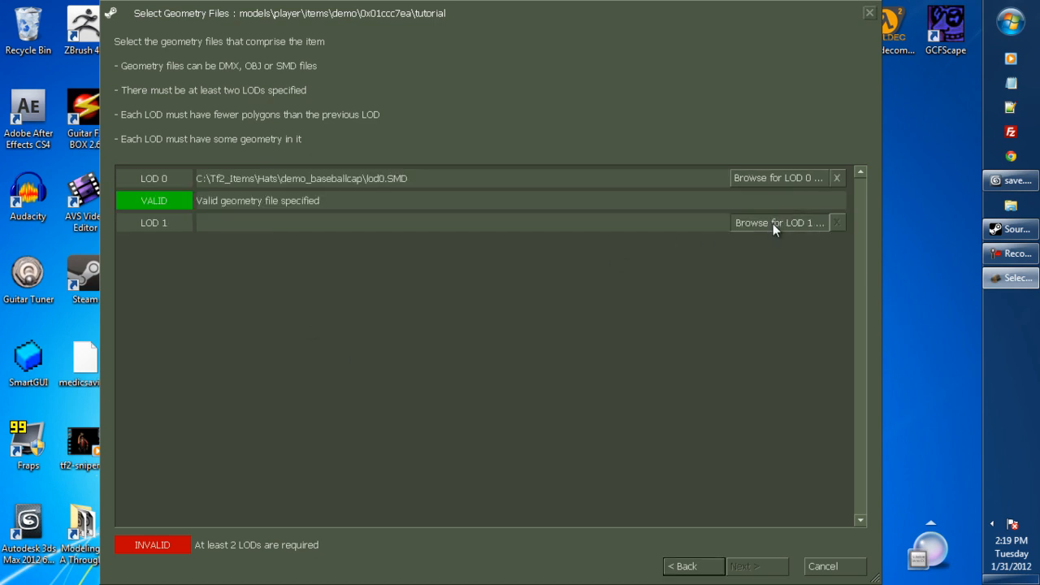
- Load lod1.SMD from the demo_baseballcap folder as the LOD 1 geometry, with the file type set to SMD
{"action": "left_click", "coordinate": [776, 220]}
{"action": "left_click", "coordinate": [422, 421]}
{"action": "left_click", "coordinate": [346, 476]}
{"action": "double_click", "coordinate": [306, 338]}
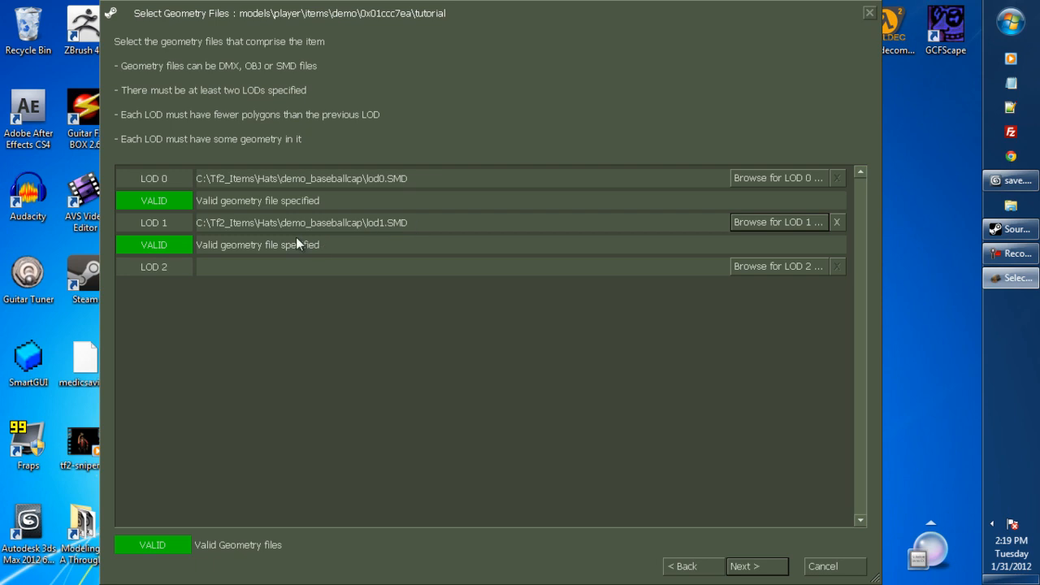
- Proceed to the textures, set the bill_uvw material type to Primary and assign bill_uvw.tga as its common texture
{"action": "left_click", "coordinate": [743, 566]}
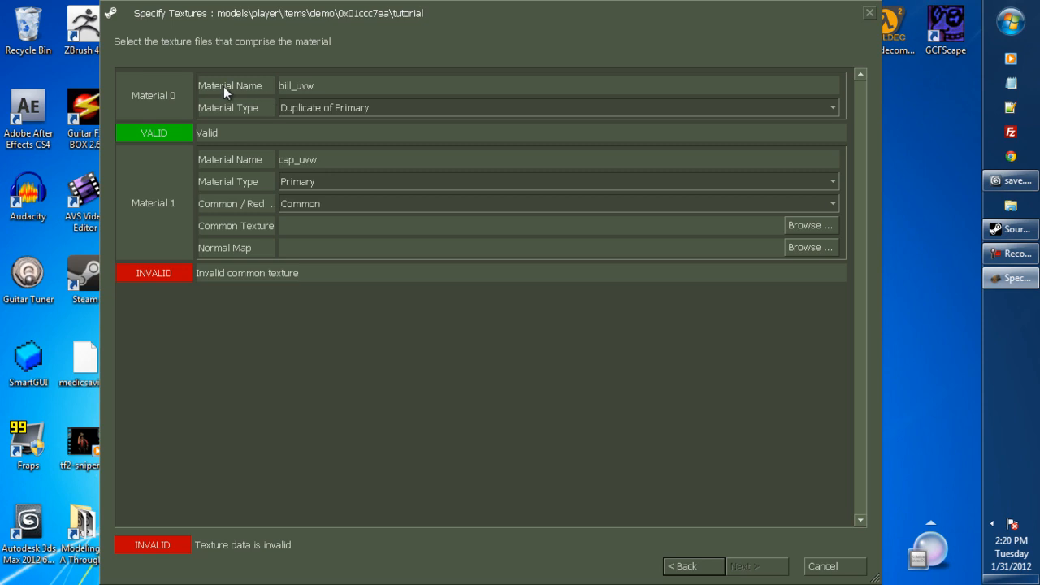
{"action": "left_click", "coordinate": [324, 106]}
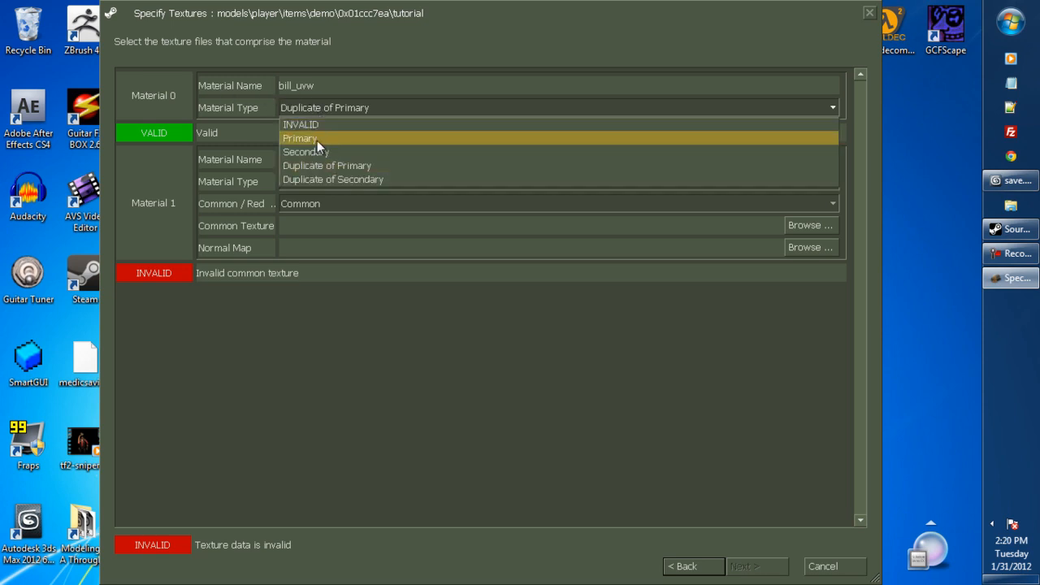
{"action": "left_click", "coordinate": [314, 140]}
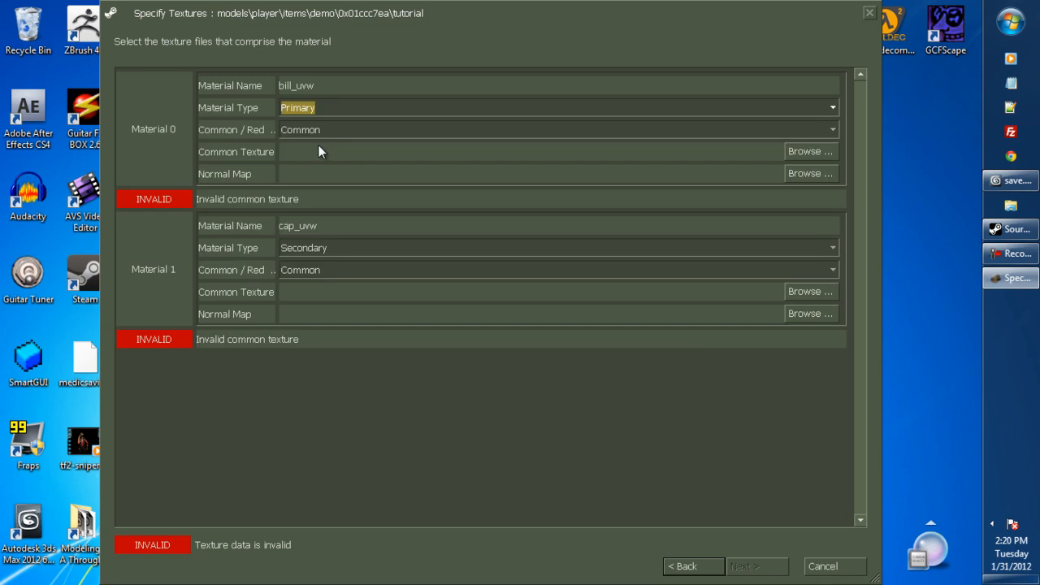
{"action": "left_click", "coordinate": [807, 154]}
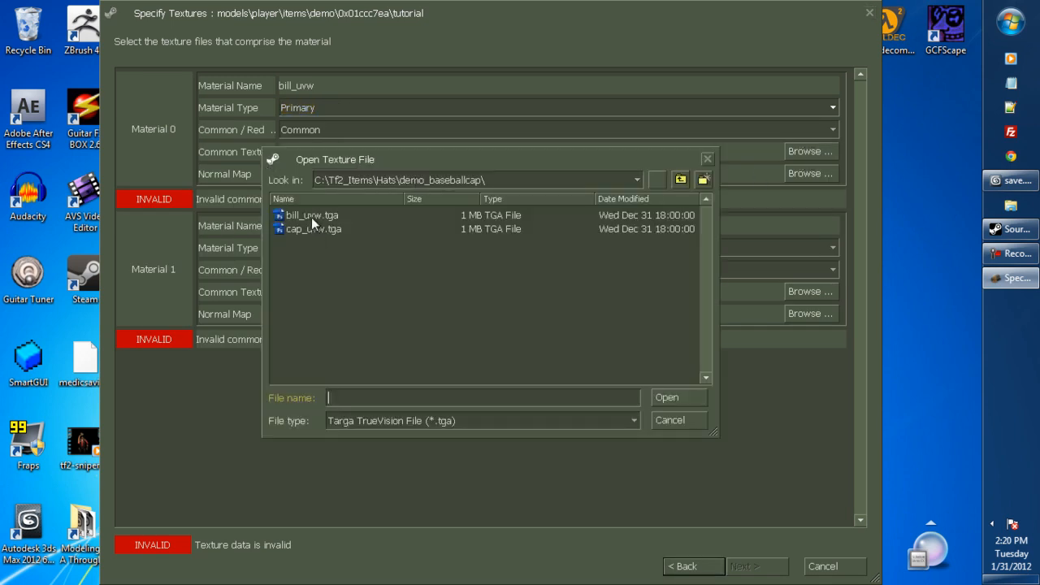
{"action": "left_click", "coordinate": [312, 217]}
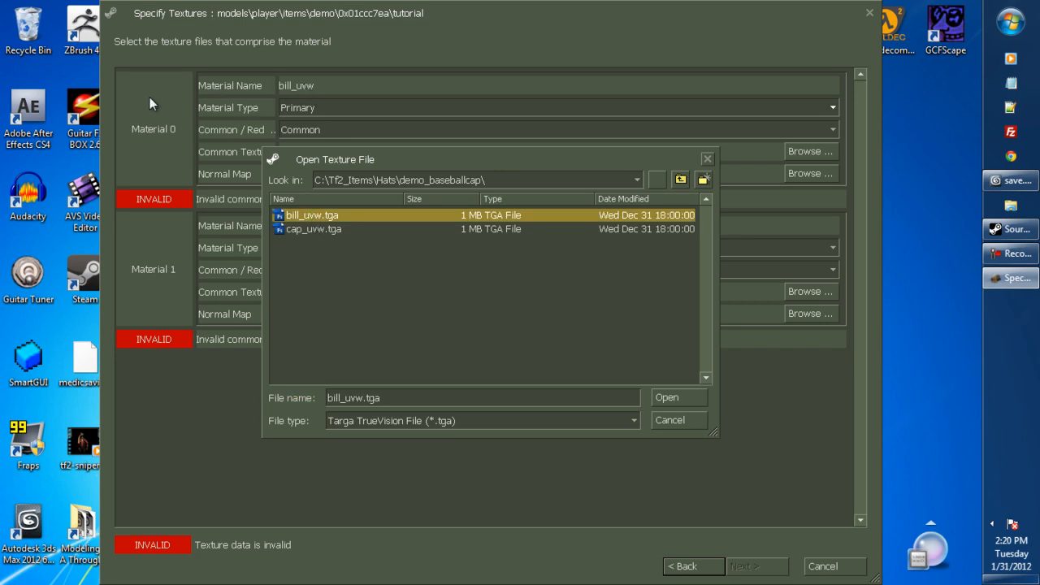
{"action": "left_click", "coordinate": [668, 397]}
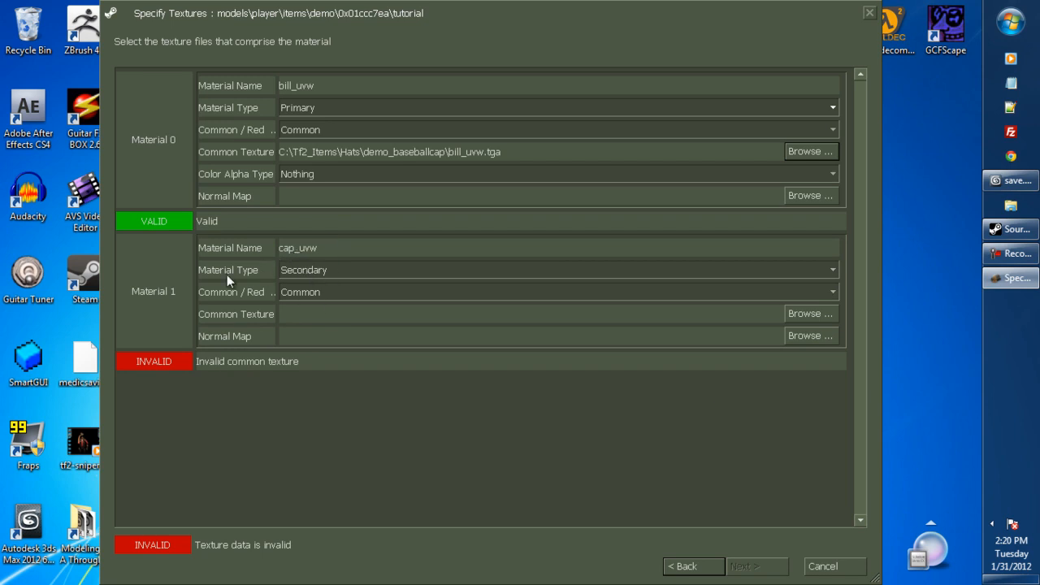
- Keep the cap_uvw material as Secondary and assign cap_uvw.tga as its common texture
{"action": "left_click", "coordinate": [337, 271]}
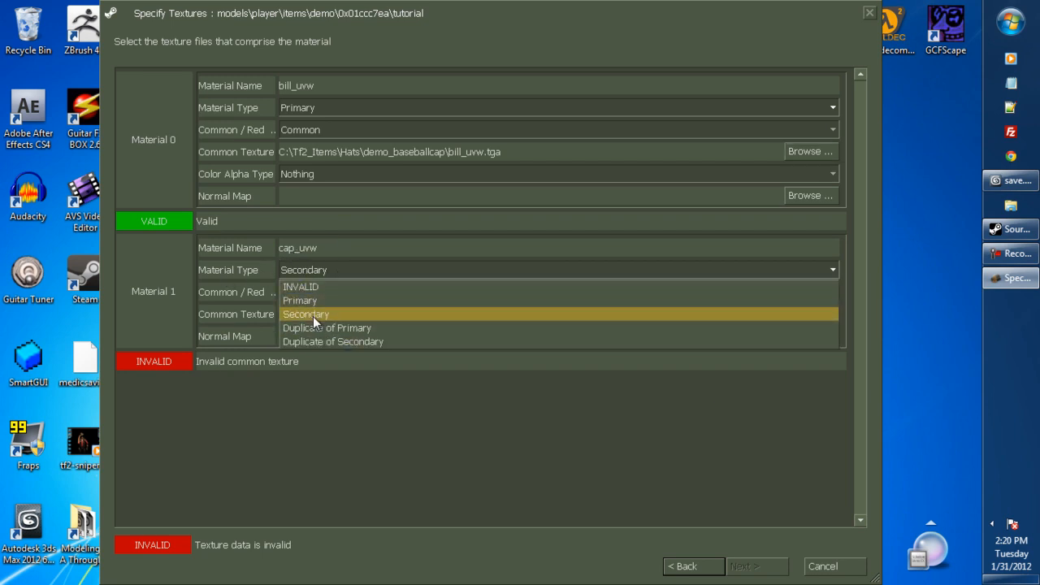
{"action": "left_click", "coordinate": [311, 316]}
{"action": "left_click", "coordinate": [303, 293]}
{"action": "left_click", "coordinate": [806, 313]}
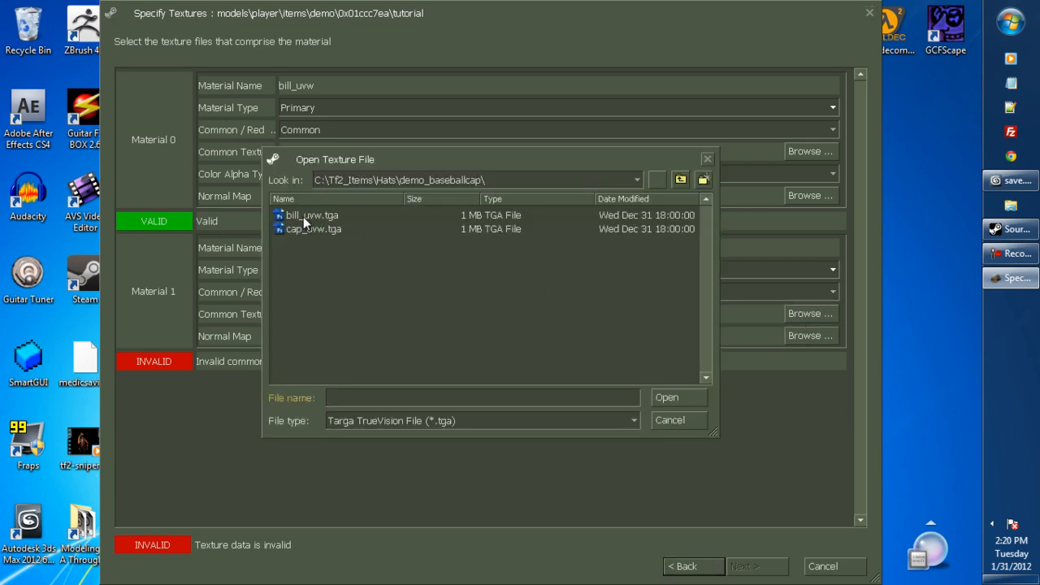
{"action": "left_click", "coordinate": [303, 216]}
{"action": "double_click", "coordinate": [303, 216]}
{"action": "left_click_drag", "start_coordinate": [382, 154], "coordinate": [562, 164]}
{"action": "double_click", "coordinate": [502, 244]}
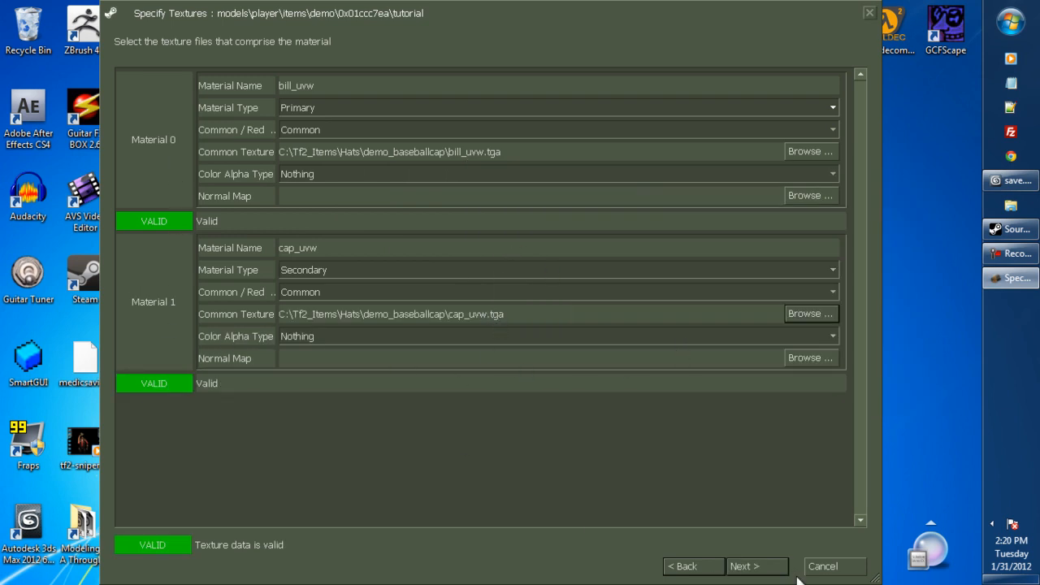
- Accept the textures, compile the item and dismiss the result message to continue in itemtest
{"action": "left_click", "coordinate": [744, 566]}
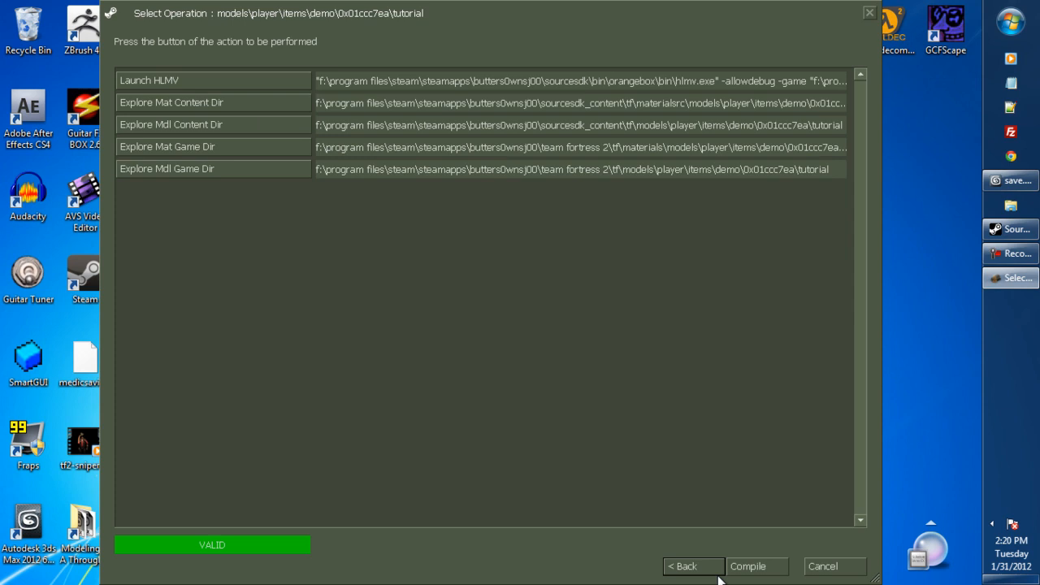
{"action": "left_click", "coordinate": [761, 571]}
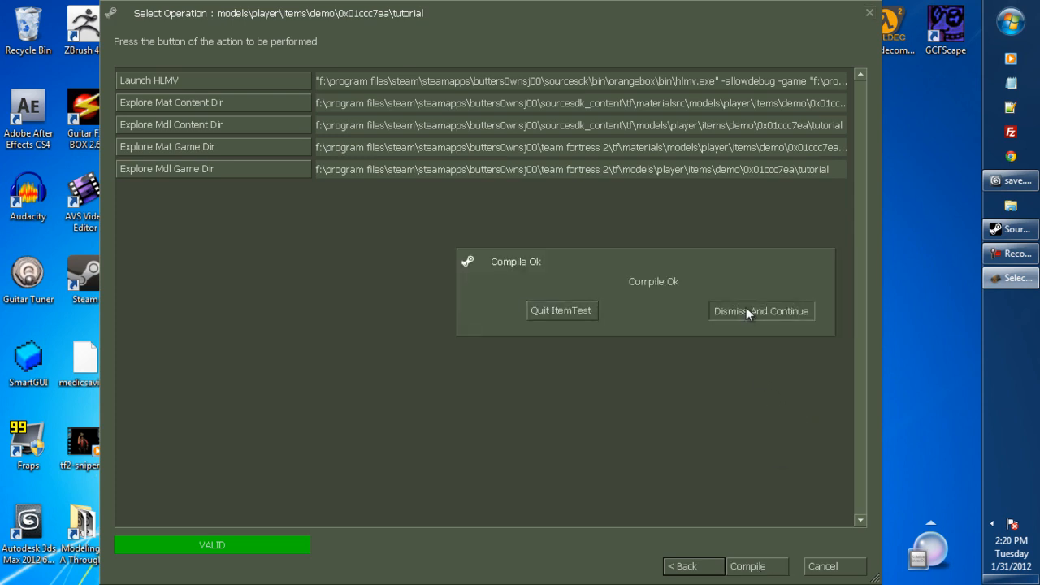
{"action": "left_click", "coordinate": [746, 308]}
- Open the item's model game directory and check the compiled tutorial model files
{"action": "left_click", "coordinate": [193, 172]}
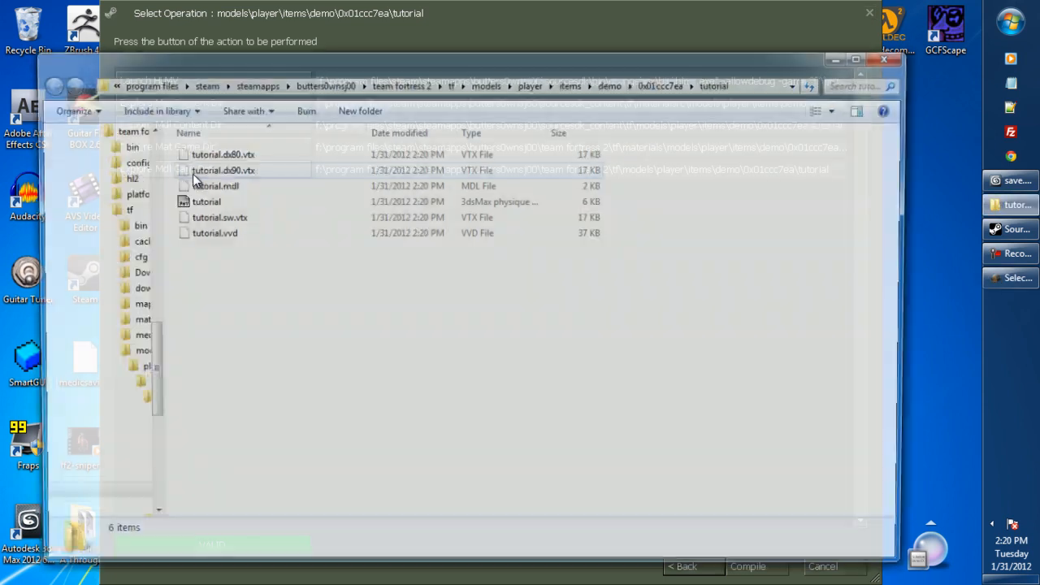
{"action": "left_click_drag", "start_coordinate": [317, 81], "coordinate": [356, 61]}
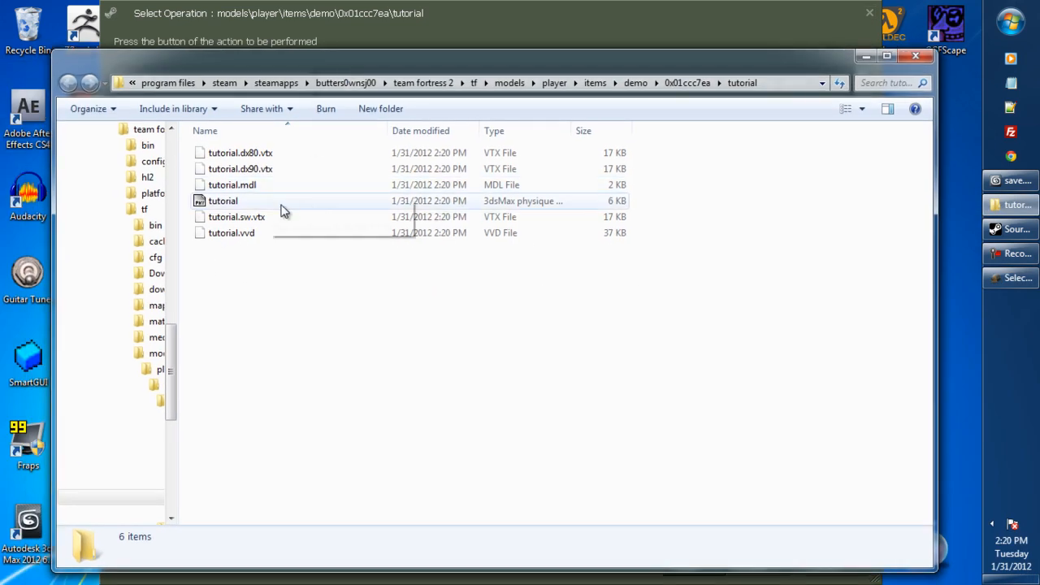
{"action": "left_click", "coordinate": [512, 160]}
{"action": "left_click", "coordinate": [525, 190]}
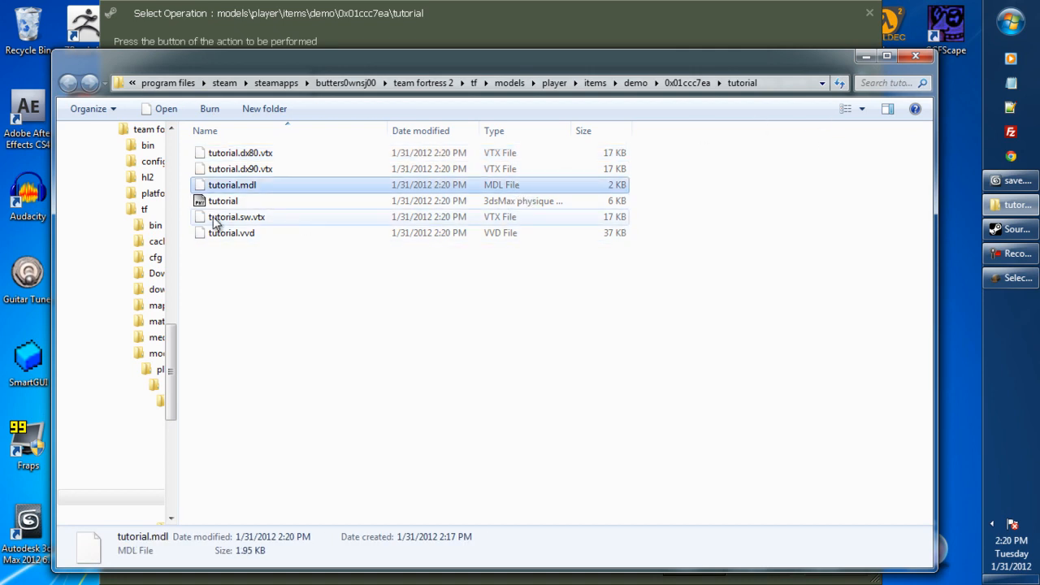
{"action": "left_click", "coordinate": [371, 204]}
- Minimize the model folder window and close both itemtest and the Source SDK launcher
{"action": "left_click", "coordinate": [866, 55]}
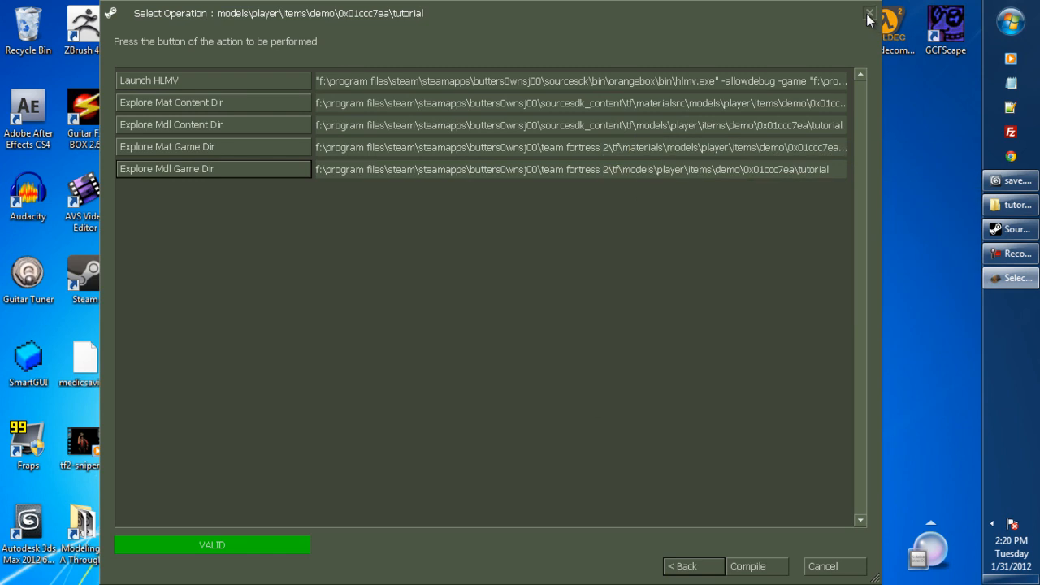
{"action": "left_click", "coordinate": [868, 15]}
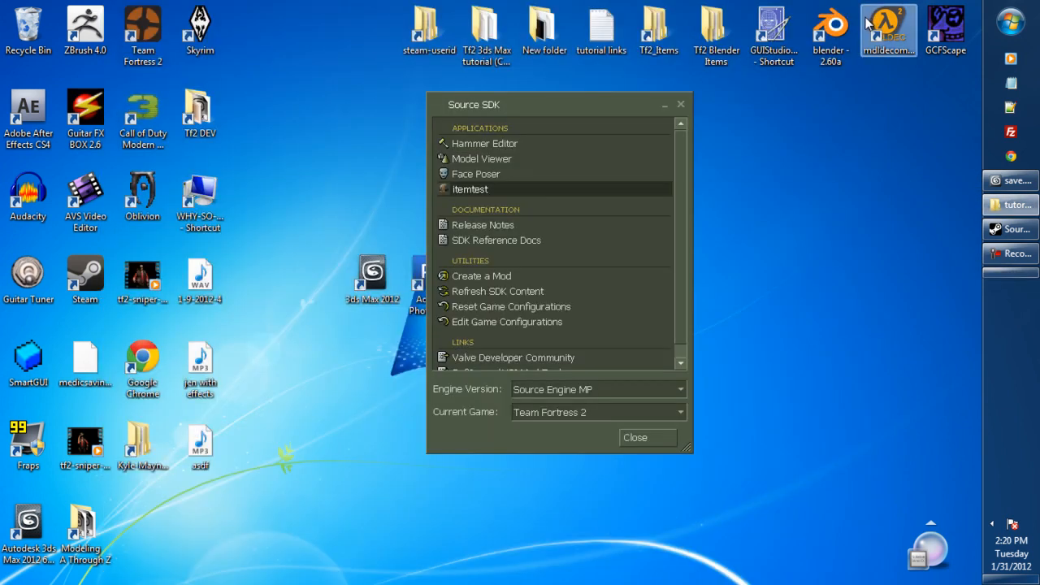
{"action": "left_click", "coordinate": [685, 104]}
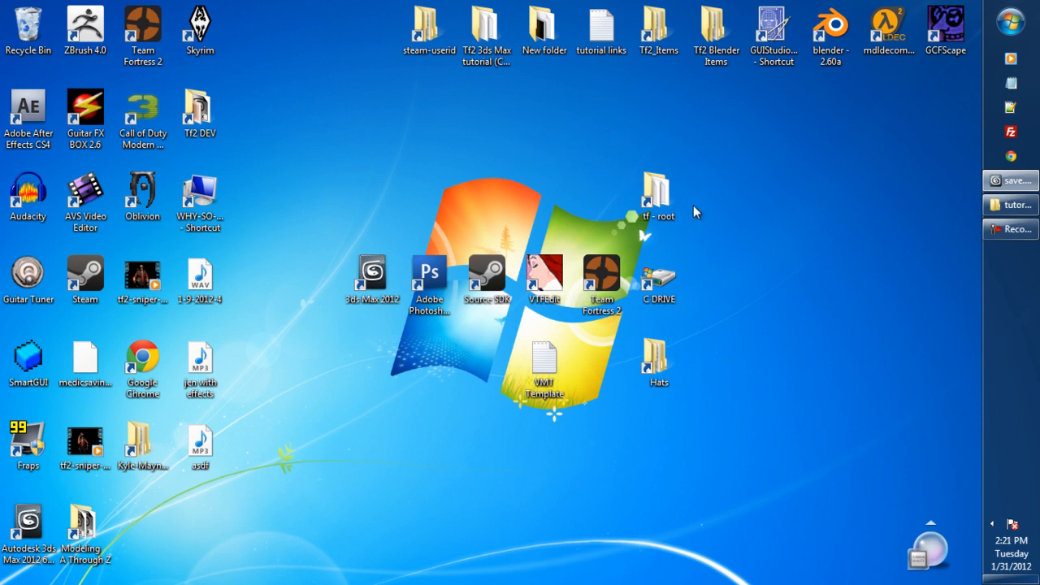
- Open the tf root folder and browse to materials/models/player/items/demo/0x01ccc7ea/tutorial
{"action": "double_click", "coordinate": [661, 191]}
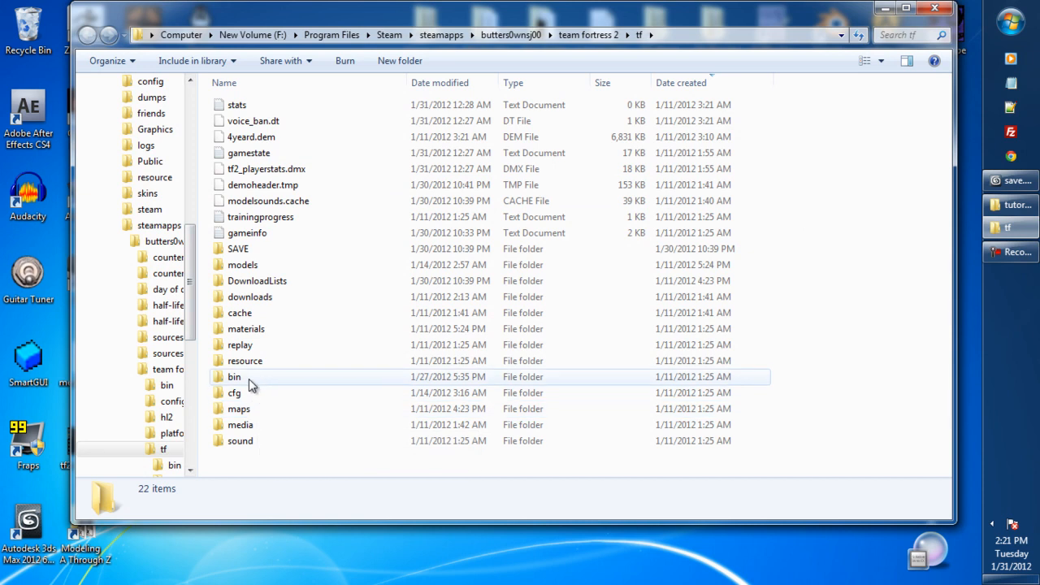
{"action": "left_click", "coordinate": [268, 409]}
{"action": "left_click", "coordinate": [258, 331]}
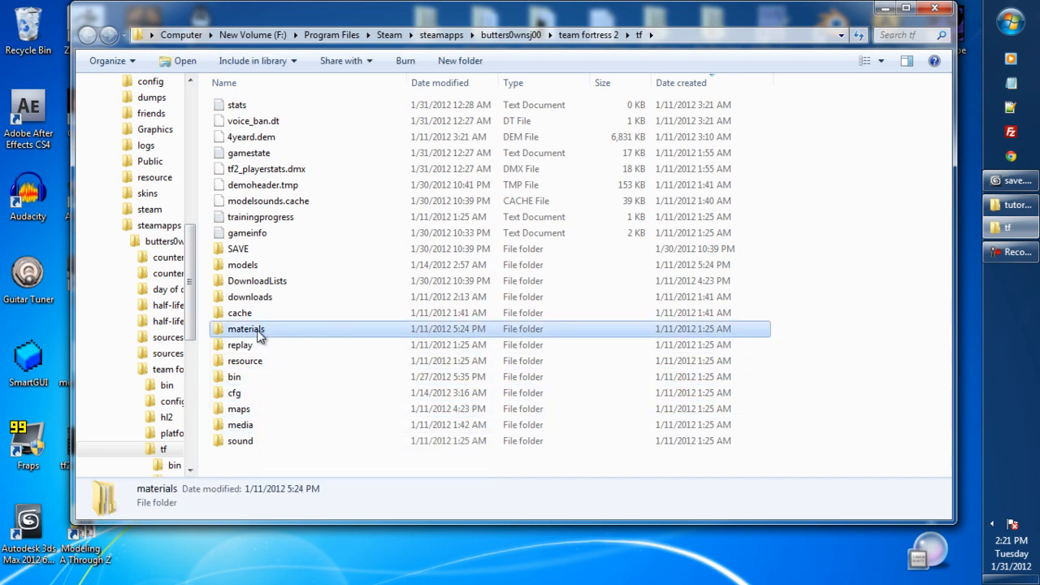
{"action": "double_click", "coordinate": [258, 331]}
{"action": "double_click", "coordinate": [248, 108]}
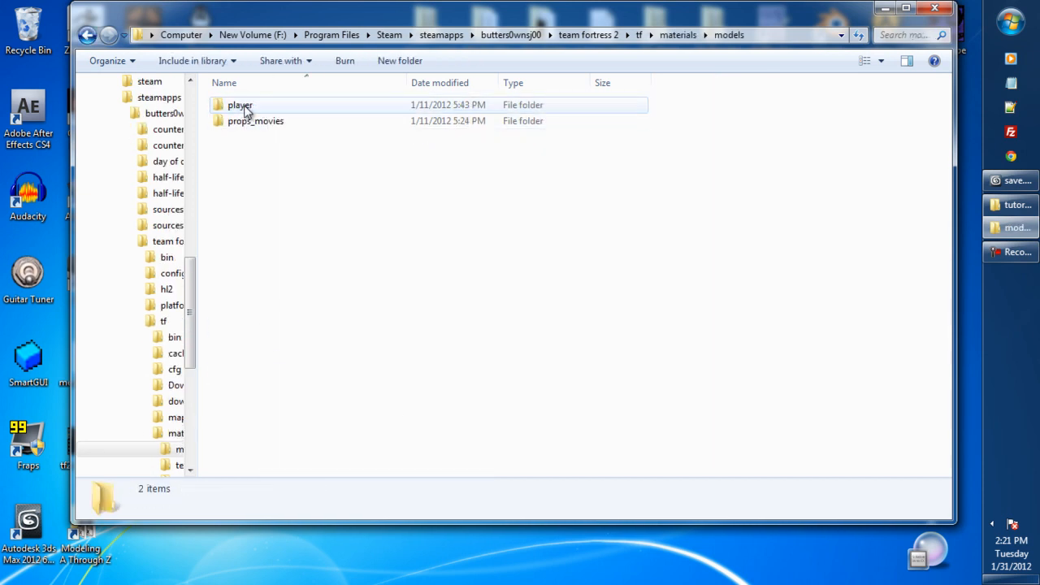
{"action": "double_click", "coordinate": [255, 108]}
{"action": "double_click", "coordinate": [244, 109]}
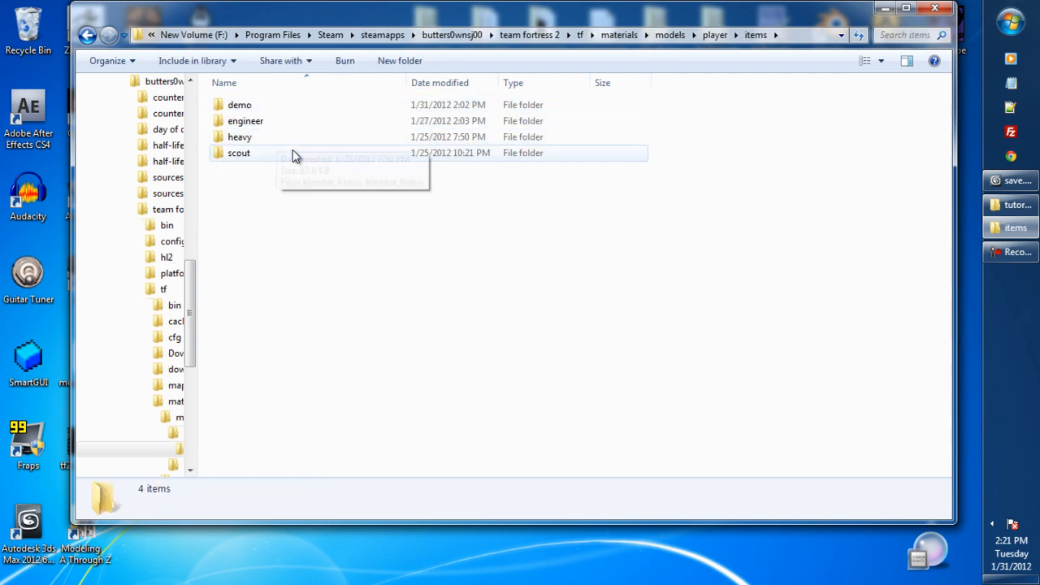
{"action": "double_click", "coordinate": [248, 110]}
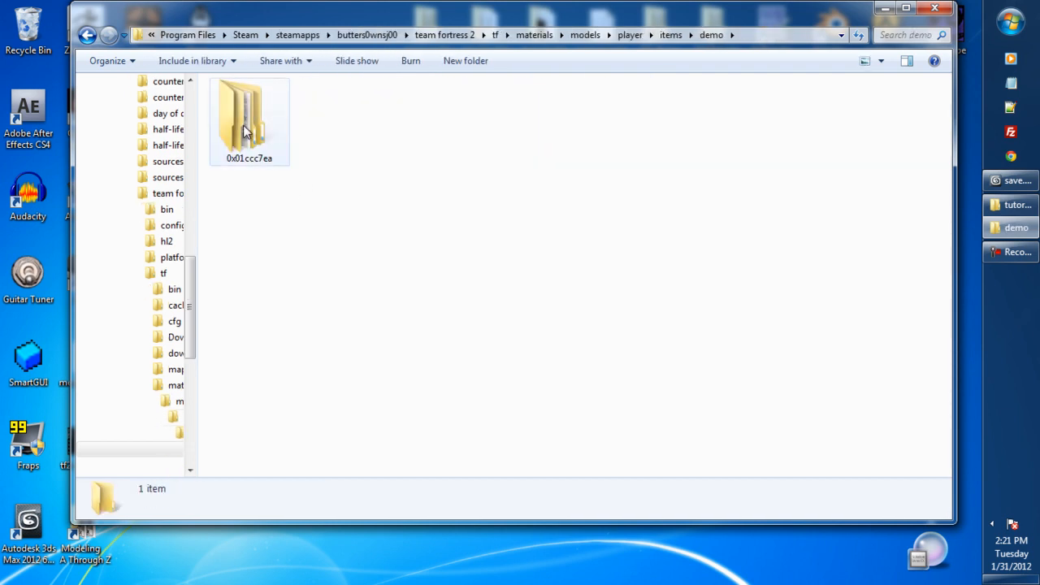
{"action": "double_click", "coordinate": [247, 133]}
{"action": "double_click", "coordinate": [245, 170]}
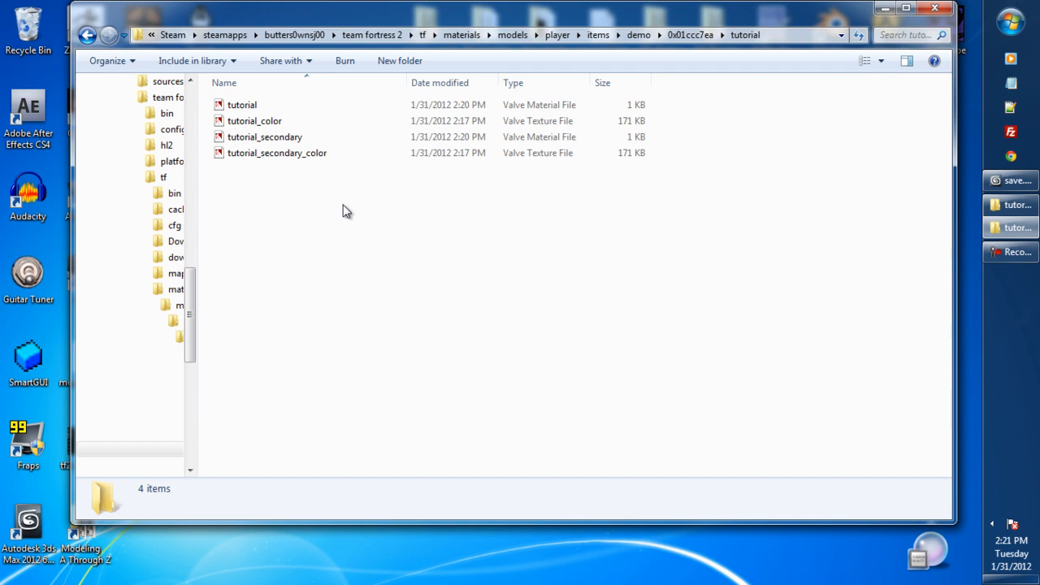
- Open the tutorial Valve Material File in VTFEdit, then clear the open windows to reach the desktop
{"action": "left_click", "coordinate": [244, 104]}
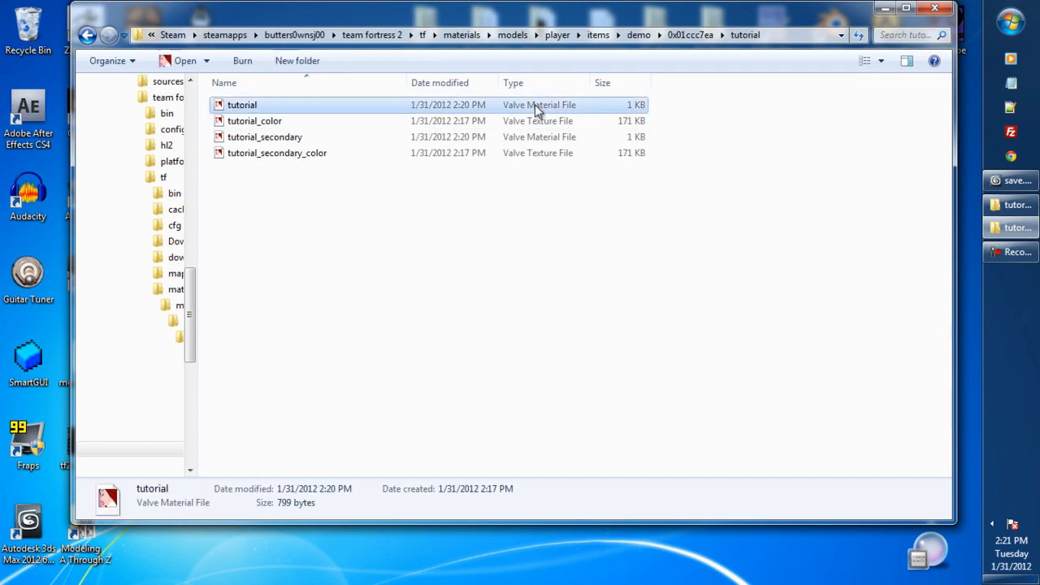
{"action": "double_click", "coordinate": [244, 104]}
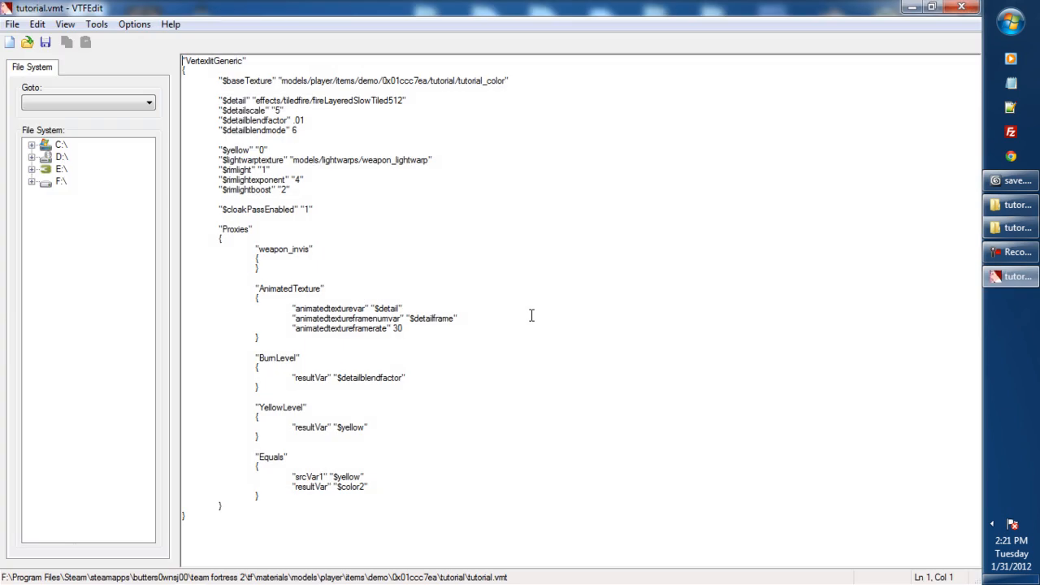
{"action": "left_click", "coordinate": [932, 8]}
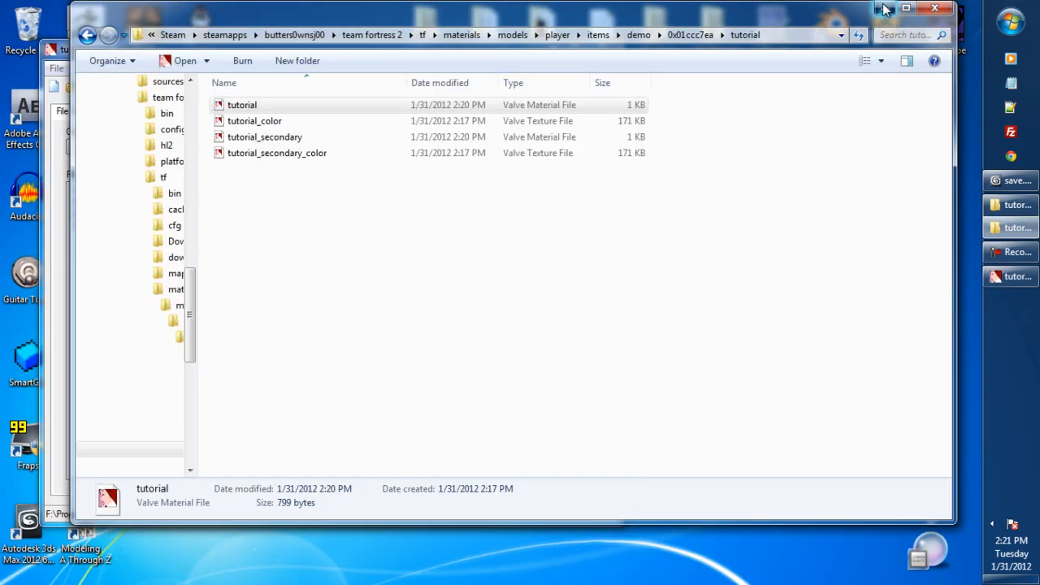
{"action": "left_click", "coordinate": [553, 48]}
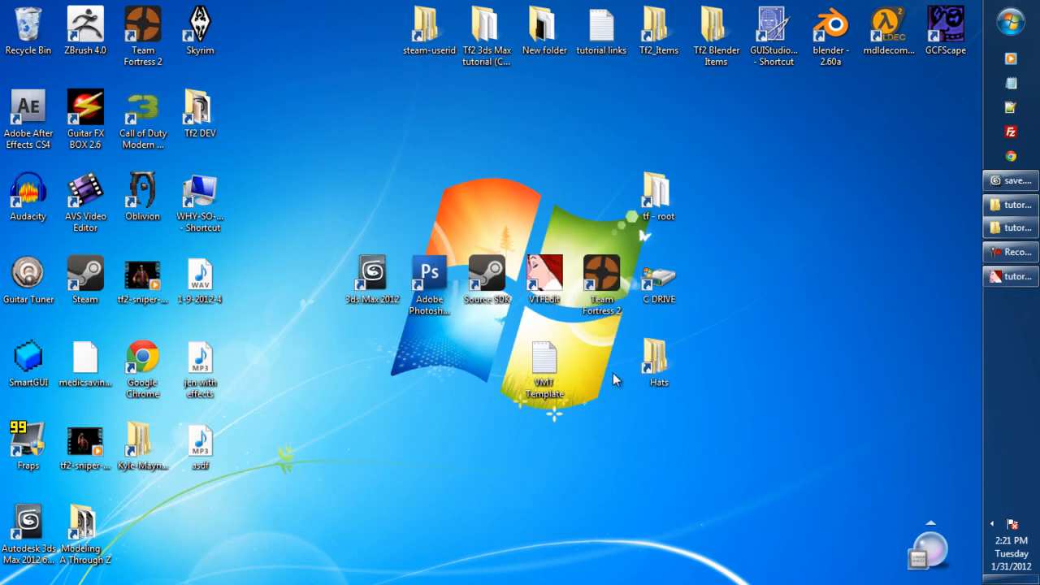
- Open the VMT Template text file, copy its entire contents and minimize it
{"action": "double_click", "coordinate": [545, 364]}
{"action": "key", "text": "ctrl+a"}
{"action": "key", "text": "ctrl+c"}
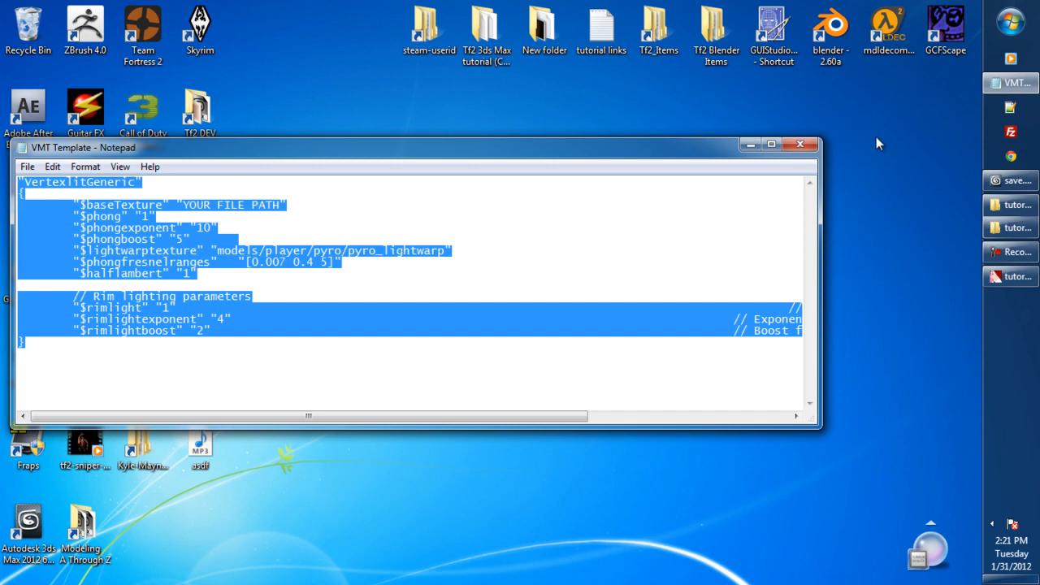
{"action": "left_click", "coordinate": [750, 144]}
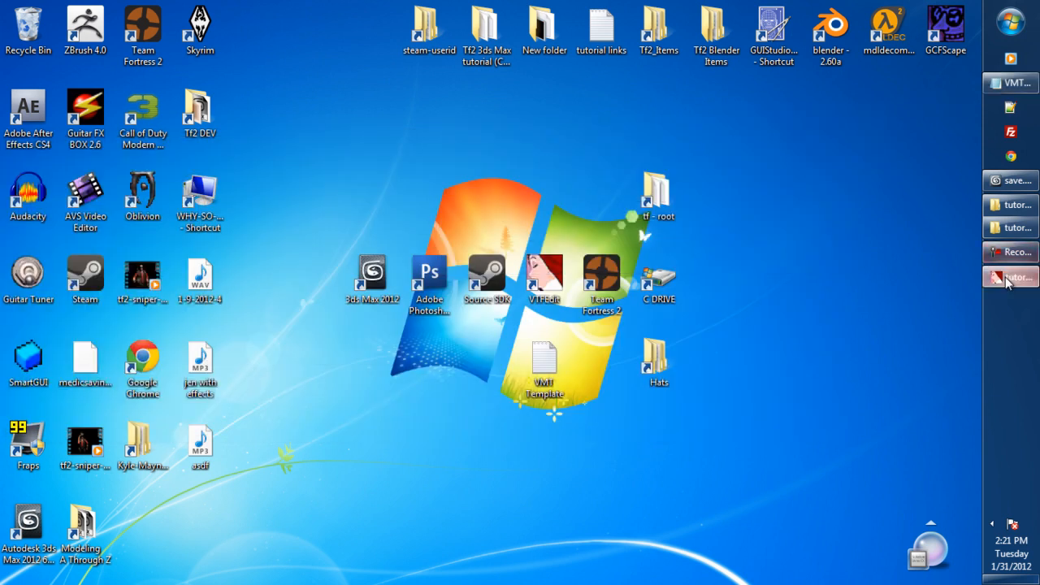
- Return to tutorial.vmt in VTFEdit and replace everything below its $baseTexture line with the copied template
{"action": "left_click", "coordinate": [1005, 278]}
{"action": "left_click", "coordinate": [575, 49]}
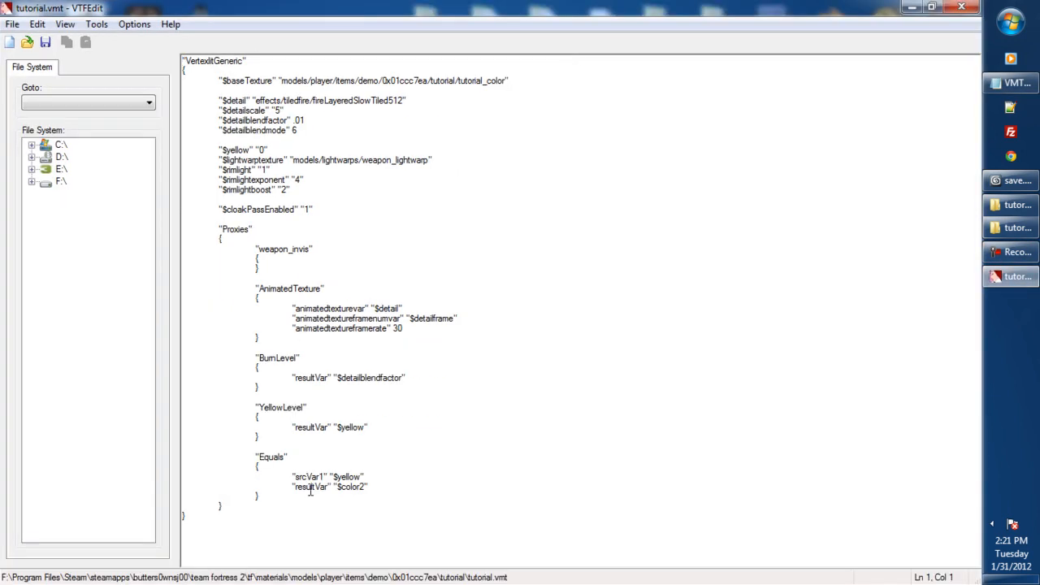
{"action": "left_click_drag", "start_coordinate": [263, 515], "coordinate": [97, 90]}
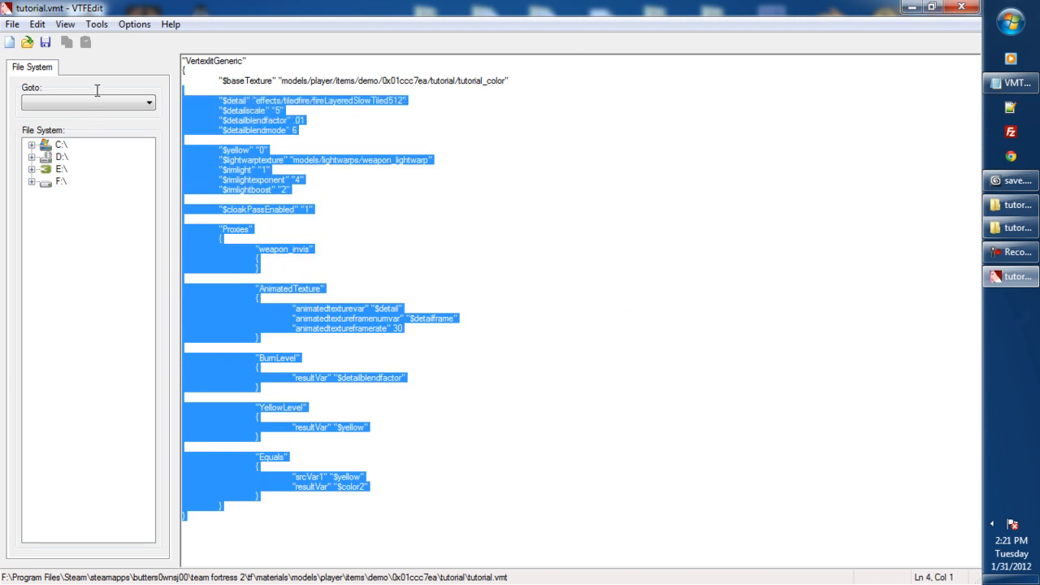
{"action": "key", "text": "ctrl+v"}
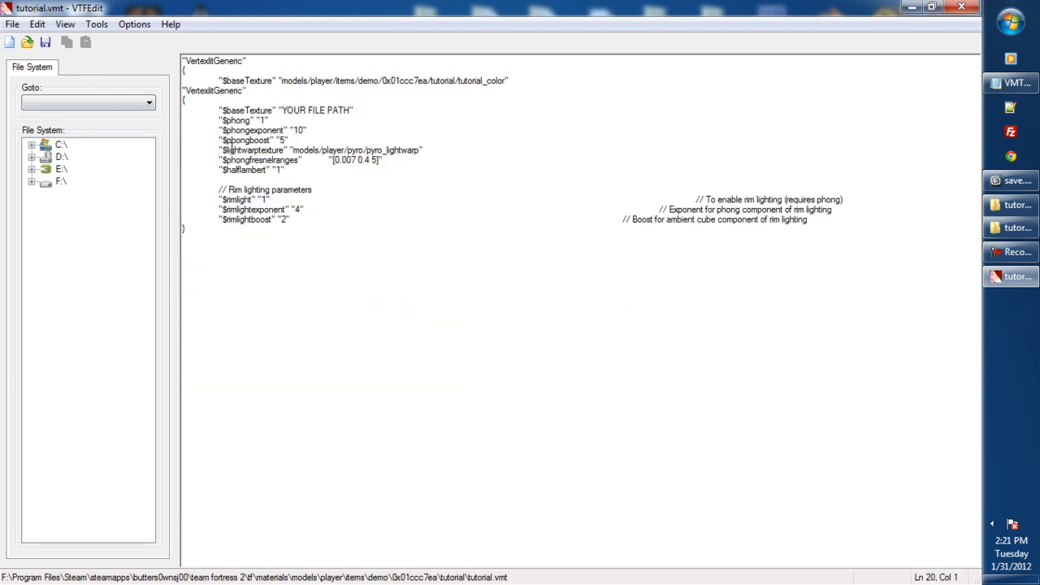
- Delete the duplicate VertexlitGeneric header, opening brace and "YOUR FILE PATH" $baseTexture line from tutorial.vmt
{"action": "left_click_drag", "start_coordinate": [197, 99], "coordinate": [173, 93]}
{"action": "key", "text": "Delete"}
{"action": "key", "text": "Delete"}
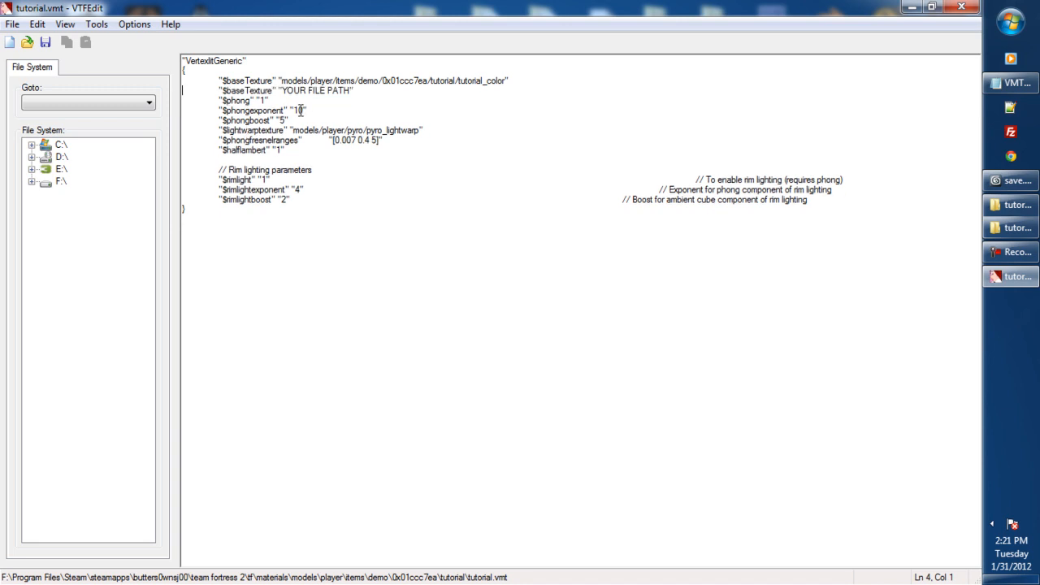
{"action": "left_click_drag", "start_coordinate": [366, 91], "coordinate": [176, 95]}
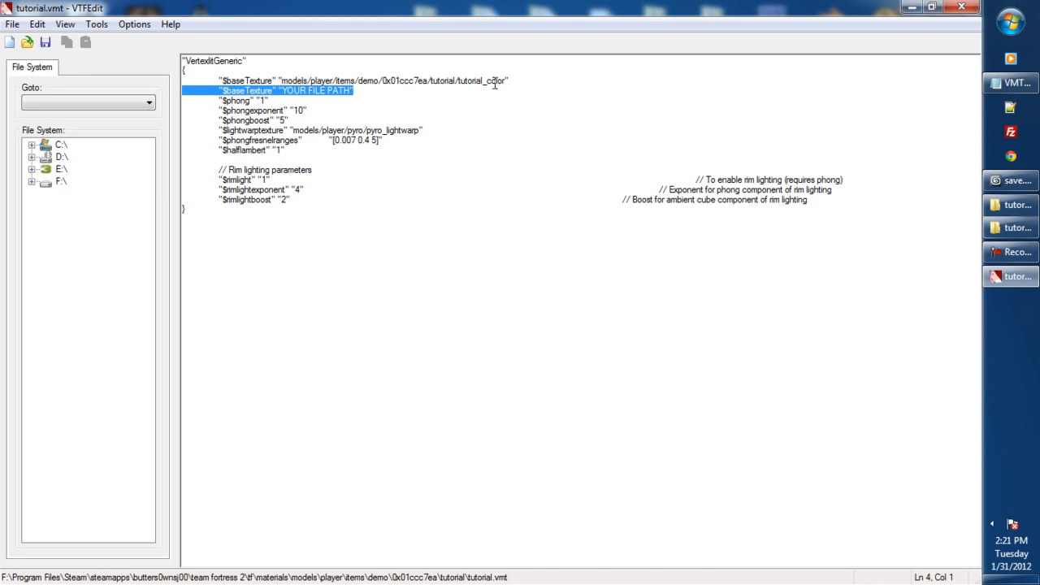
{"action": "key", "text": "Delete"}
{"action": "key", "text": "Delete"}
{"action": "left_click", "coordinate": [316, 217]}
{"action": "left_click", "coordinate": [322, 103]}
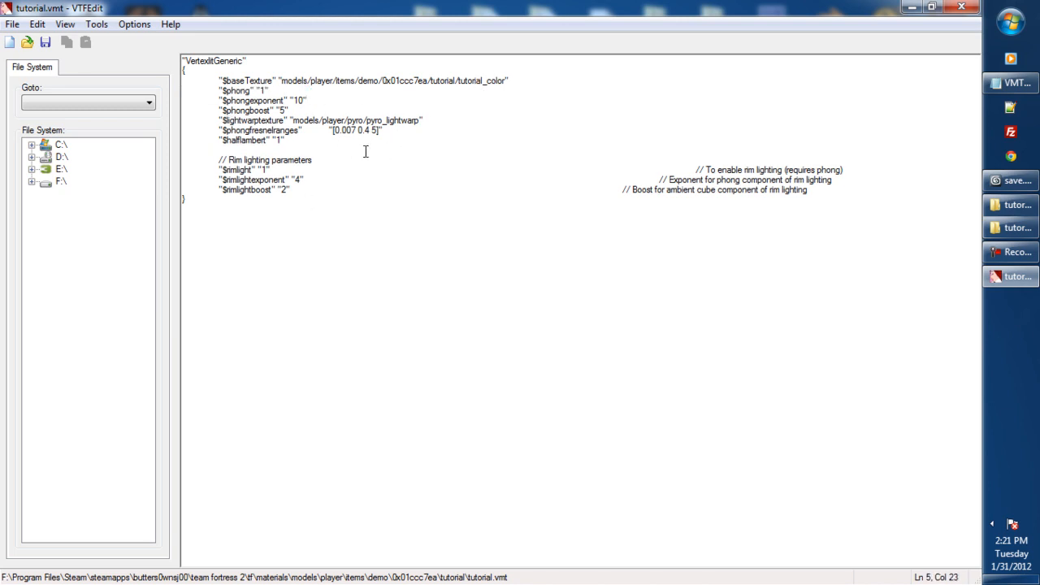
- Save tutorial.vmt and close VTFEdit
{"action": "left_click", "coordinate": [12, 24]}
{"action": "left_click", "coordinate": [35, 79]}
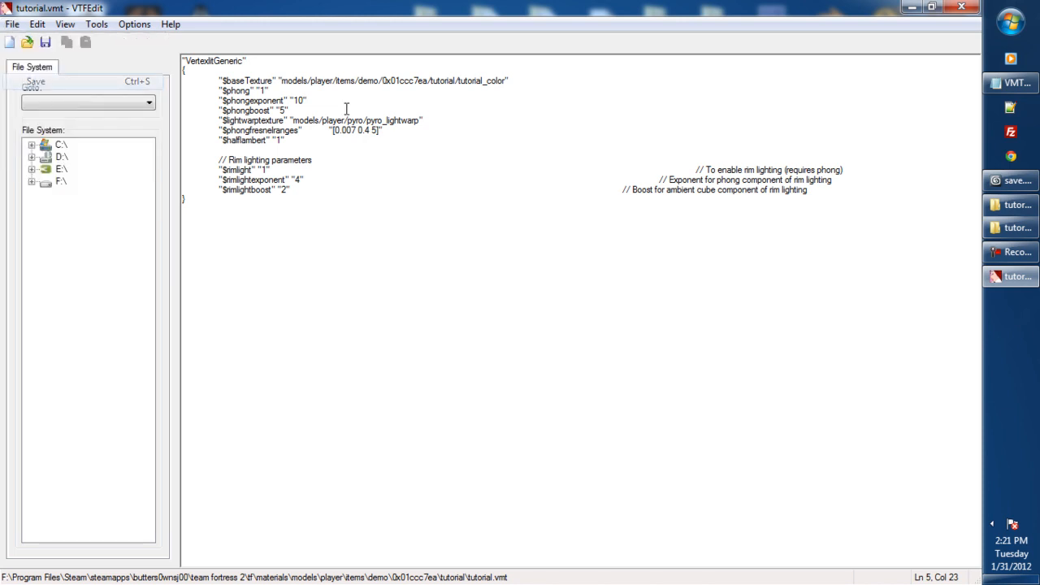
{"action": "left_click", "coordinate": [951, 8]}
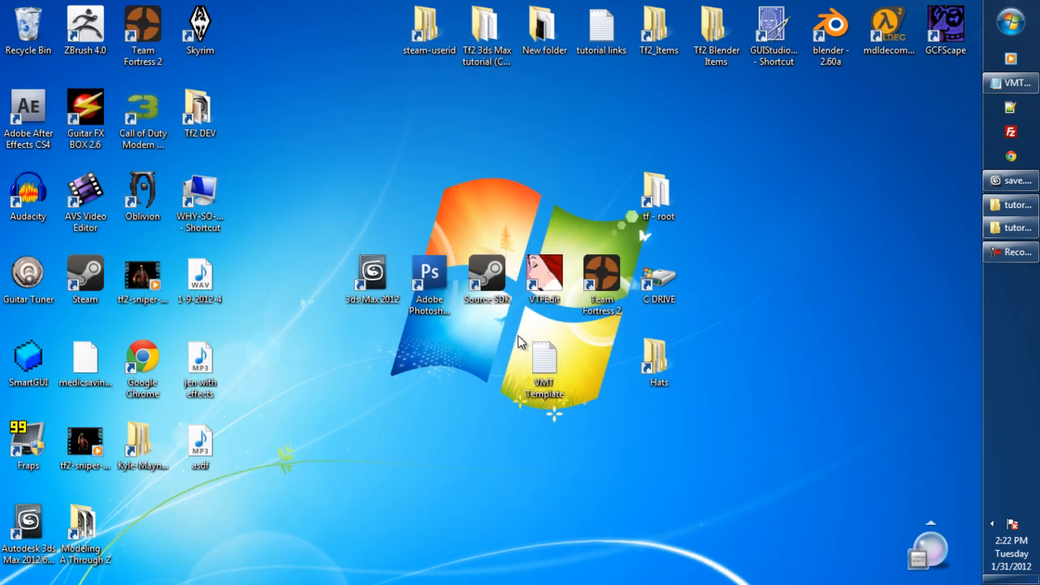
- Open tutorial_secondary.vmt from the materials folder and replace everything below its $baseTexture line with the copied template
{"action": "left_click", "coordinate": [1015, 227]}
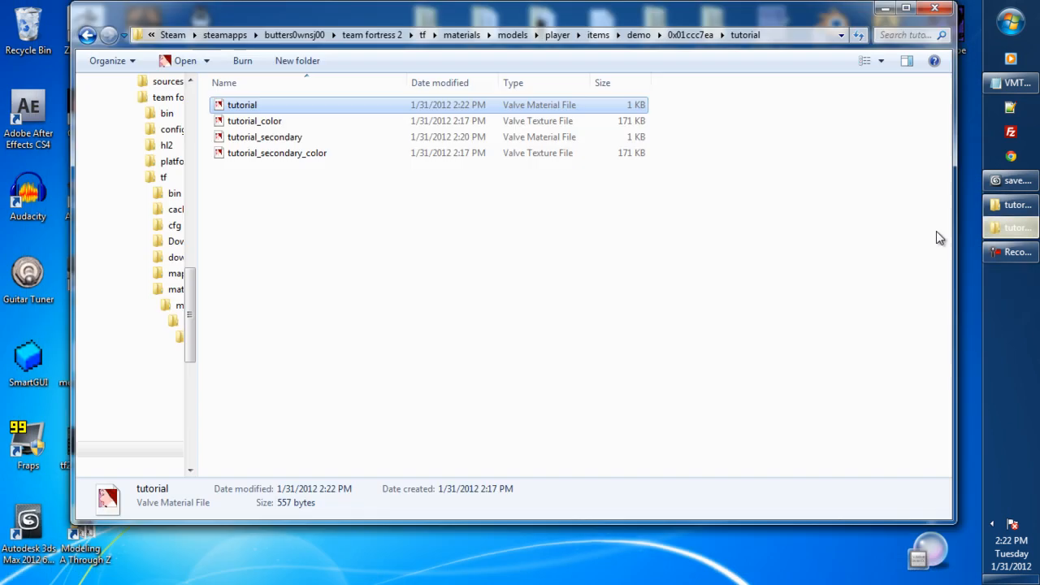
{"action": "double_click", "coordinate": [286, 138]}
{"action": "left_click_drag", "start_coordinate": [207, 542], "coordinate": [91, 90]}
{"action": "key", "text": "ctrl+v"}
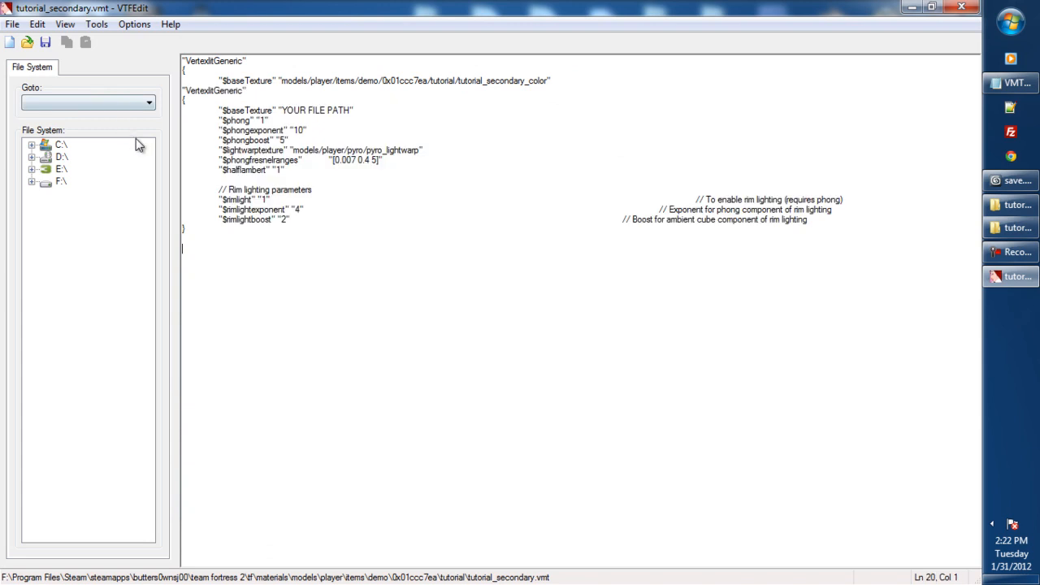
- Remove the duplicate header, brace and placeholder $baseTexture line from tutorial_secondary.vmt, then save and close it
{"action": "mouse_move", "coordinate": [188, 99]}
{"action": "left_mouse_down"}
{"action": "mouse_move", "coordinate": [160, 78]}
{"action": "mouse_move", "coordinate": [195, 106]}
{"action": "mouse_move", "coordinate": [175, 93]}
{"action": "left_mouse_up"}
{"action": "key", "text": "BackSpace"}
{"action": "left_click_drag", "start_coordinate": [365, 92], "coordinate": [167, 94]}
{"action": "key", "text": "Delete"}
{"action": "key", "text": "Delete"}
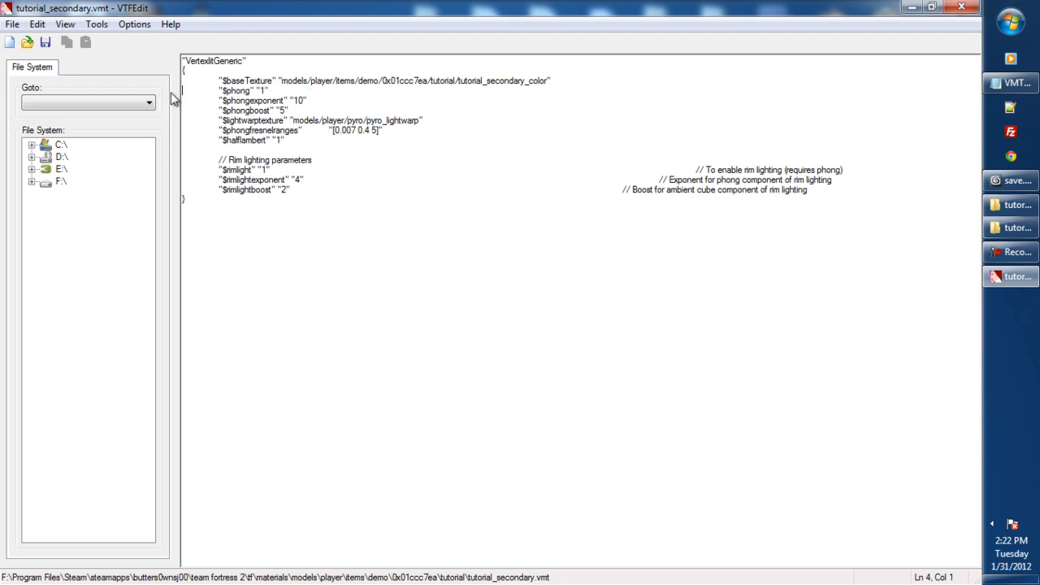
{"action": "left_click", "coordinate": [320, 161]}
{"action": "left_click", "coordinate": [962, 7]}
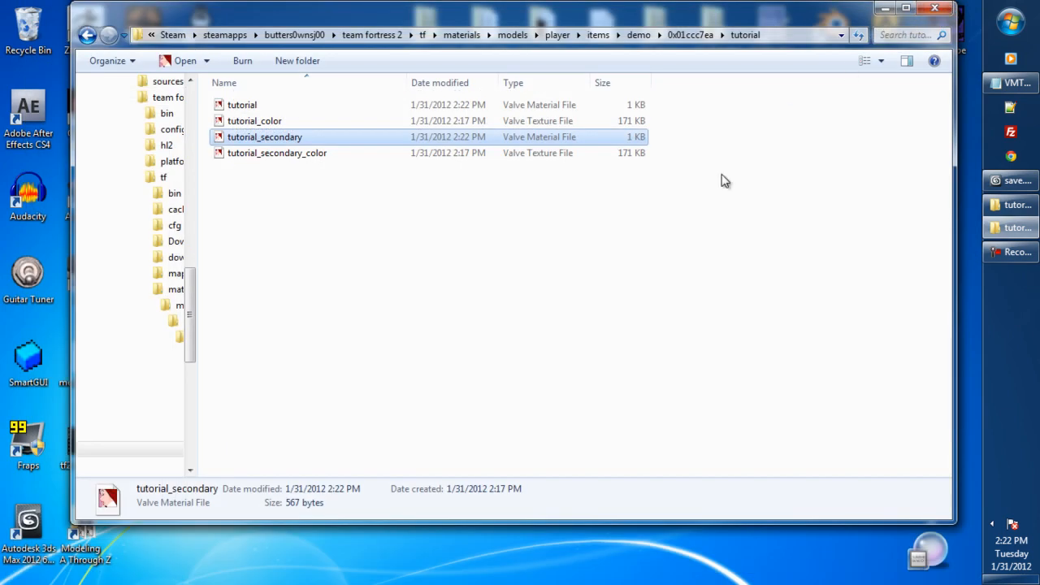
- Reopen tutorial_secondary.vmt to check its edited contents, then close it and the materials folder
{"action": "double_click", "coordinate": [276, 143]}
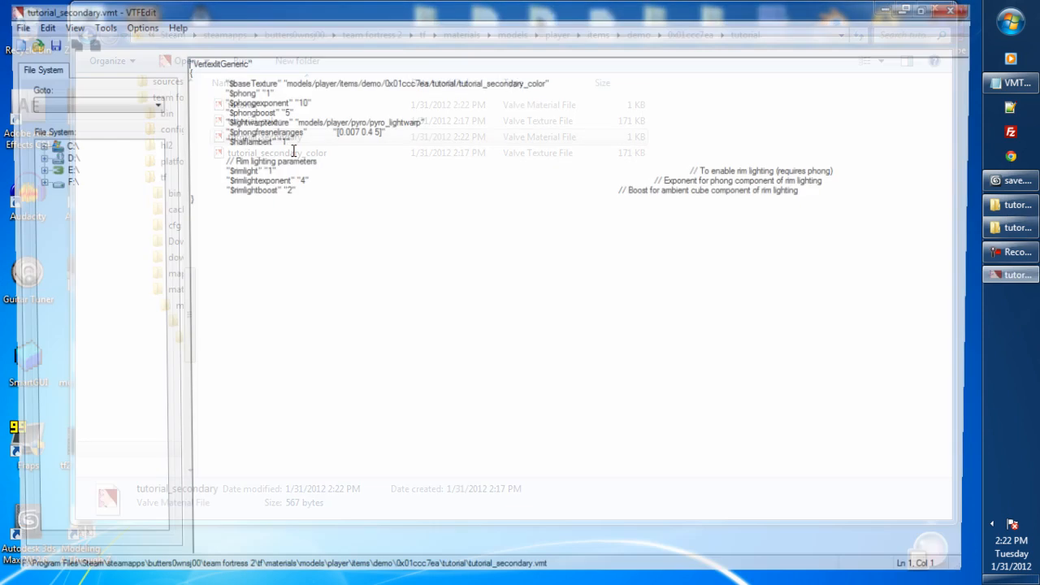
{"action": "left_click", "coordinate": [379, 81]}
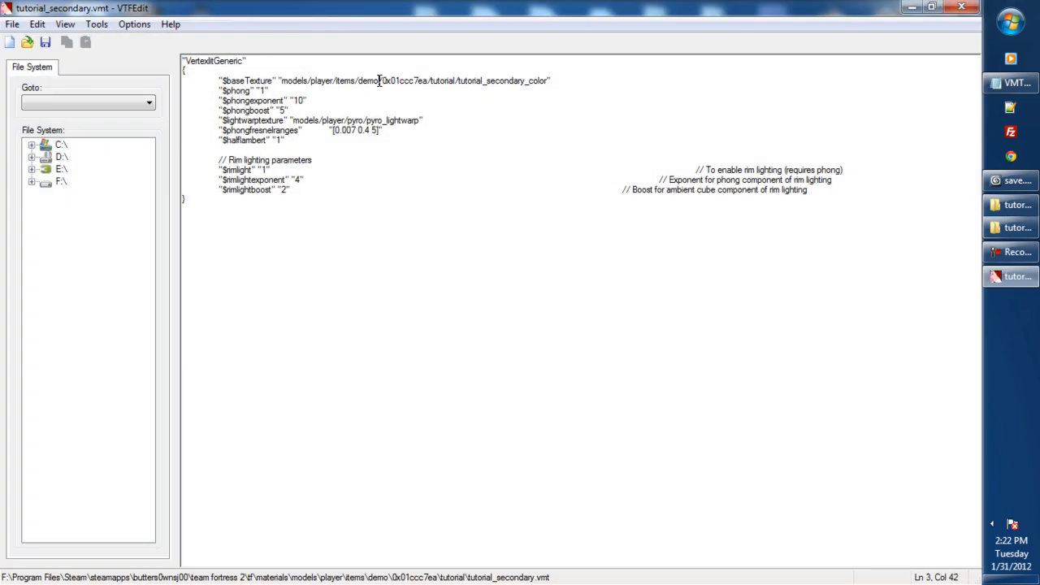
{"action": "left_click", "coordinate": [961, 7]}
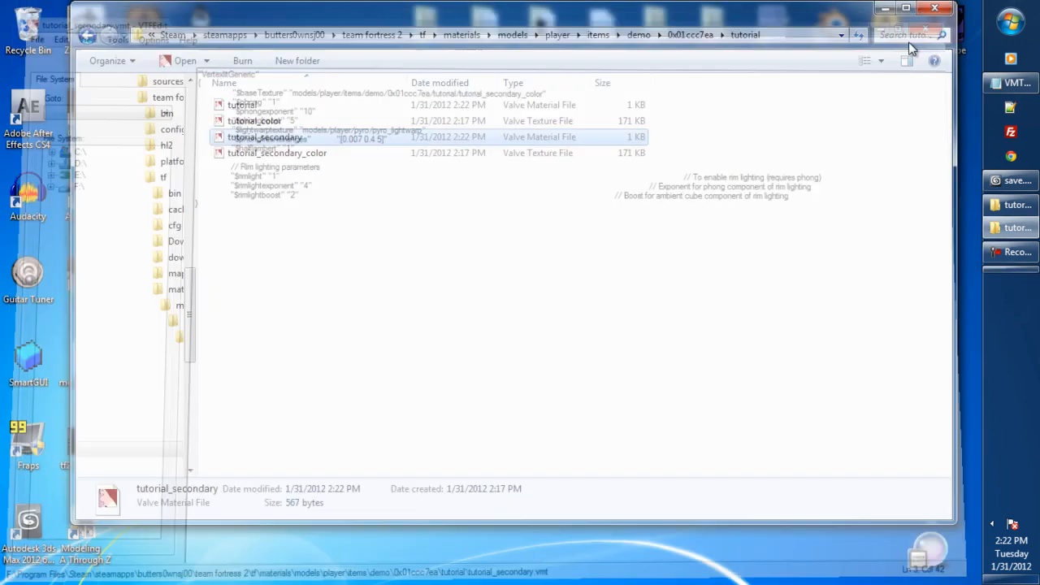
{"action": "left_click", "coordinate": [934, 9]}
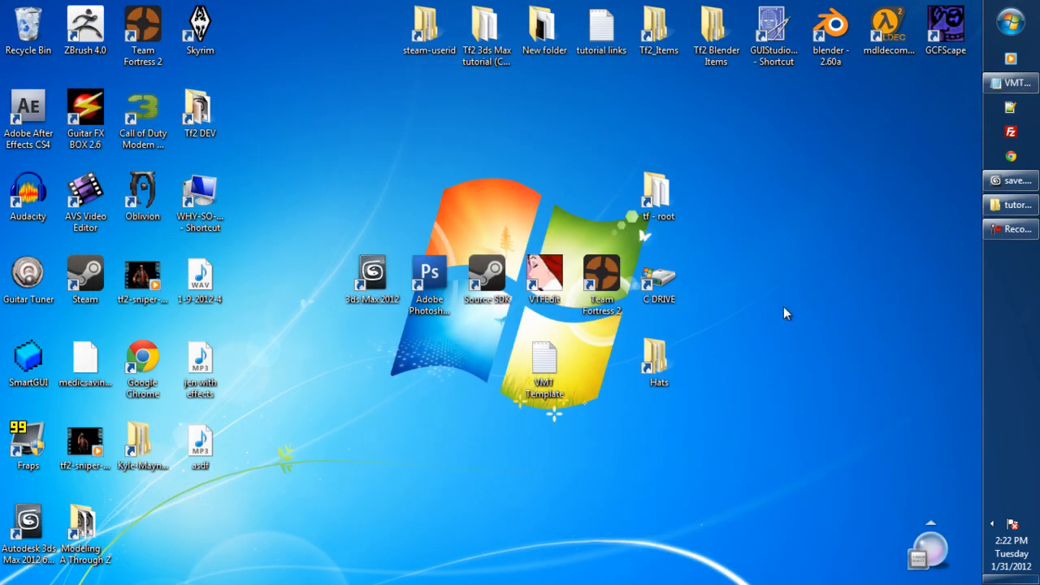